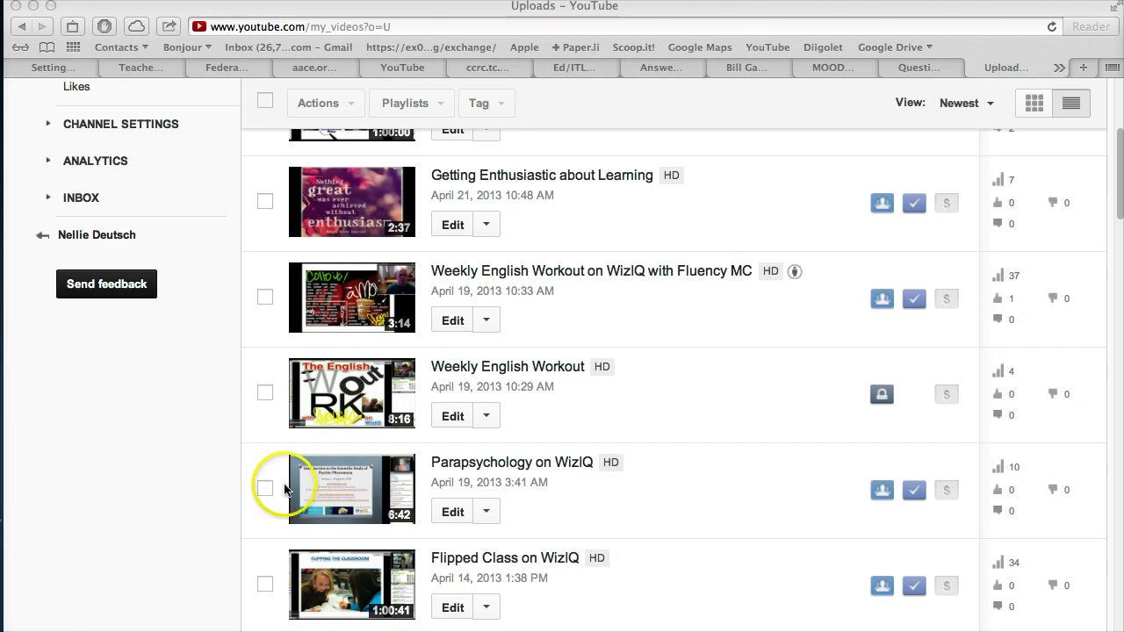
Step: Download the uploaded video "Weekly English Workout on WizIQ with Fluency MC" as an MP4
scroll(289, 479, "down", 1)
scroll(457, 435, "up", 1)
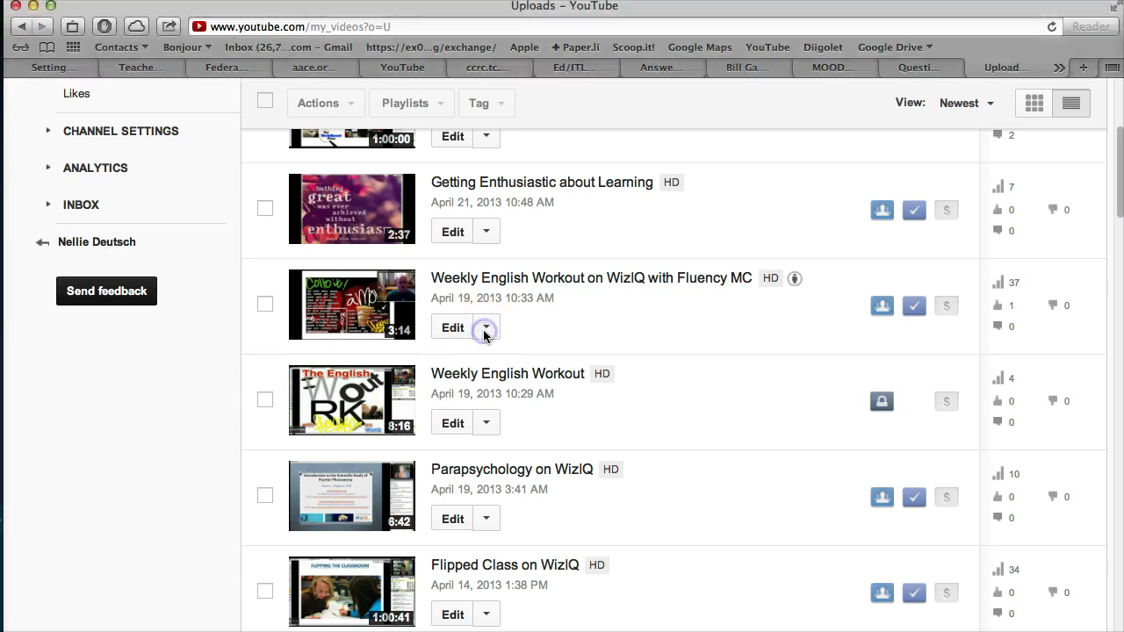
left_click(486, 331)
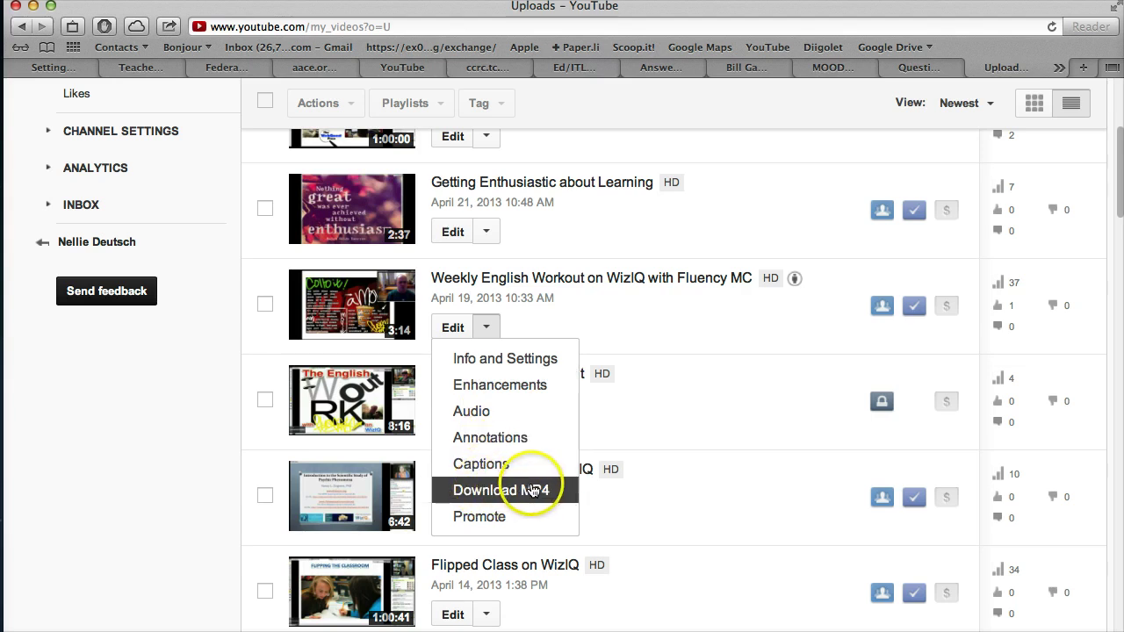
left_click(539, 492)
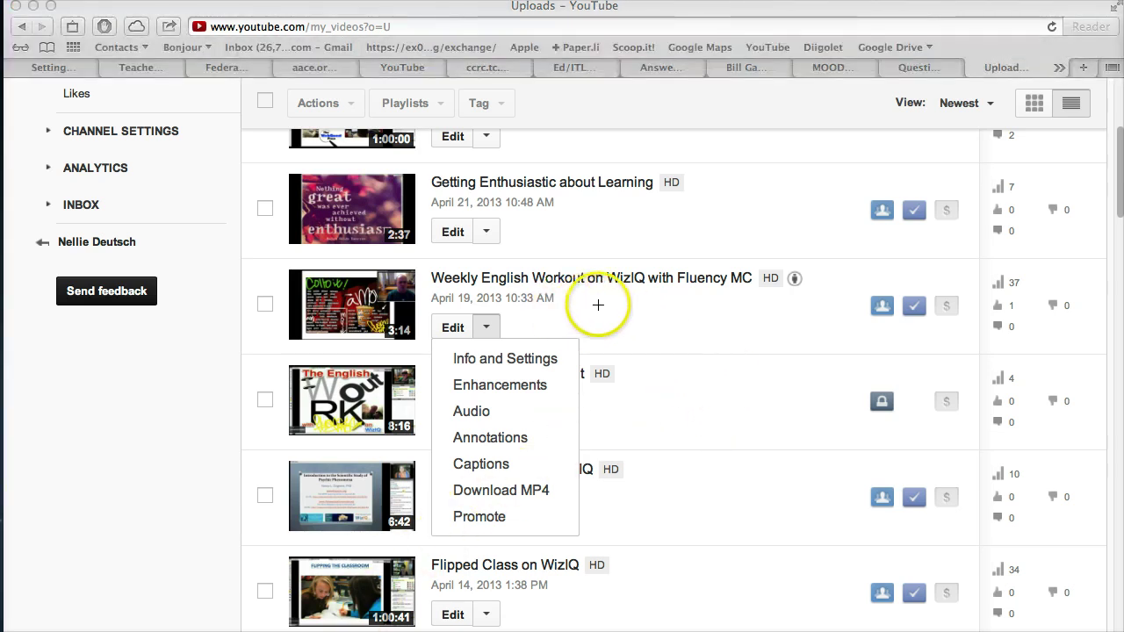
mouse_move(182, 343)
left_mouse_down()
mouse_move(275, 346)
mouse_move(404, 321)
mouse_move(438, 328)
left_mouse_up()
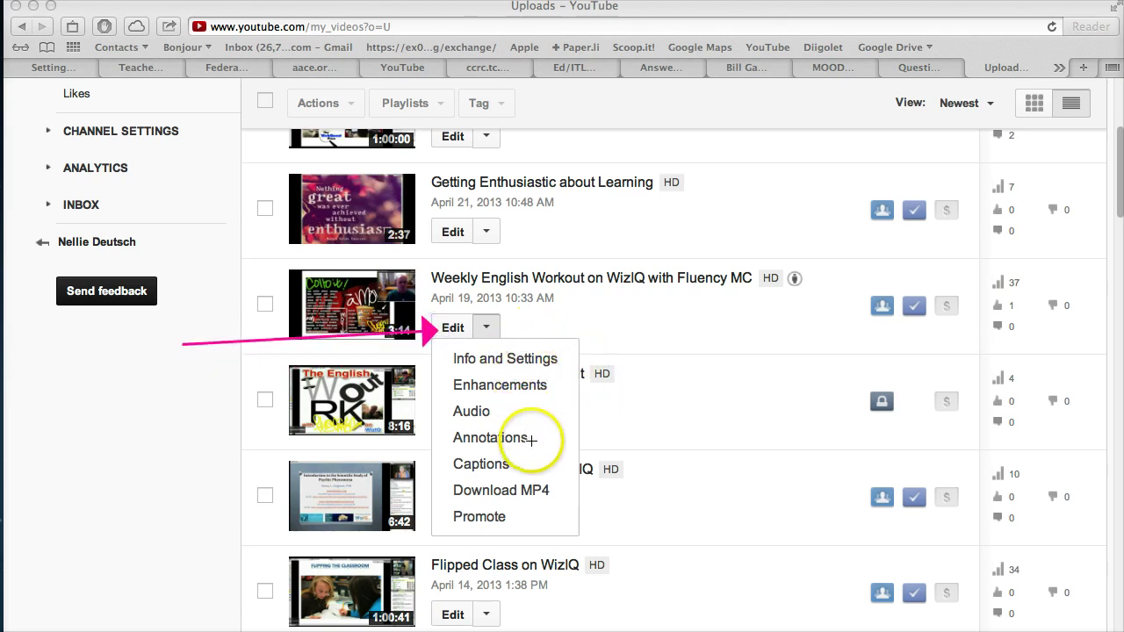
left_click_drag(635, 507, 557, 491)
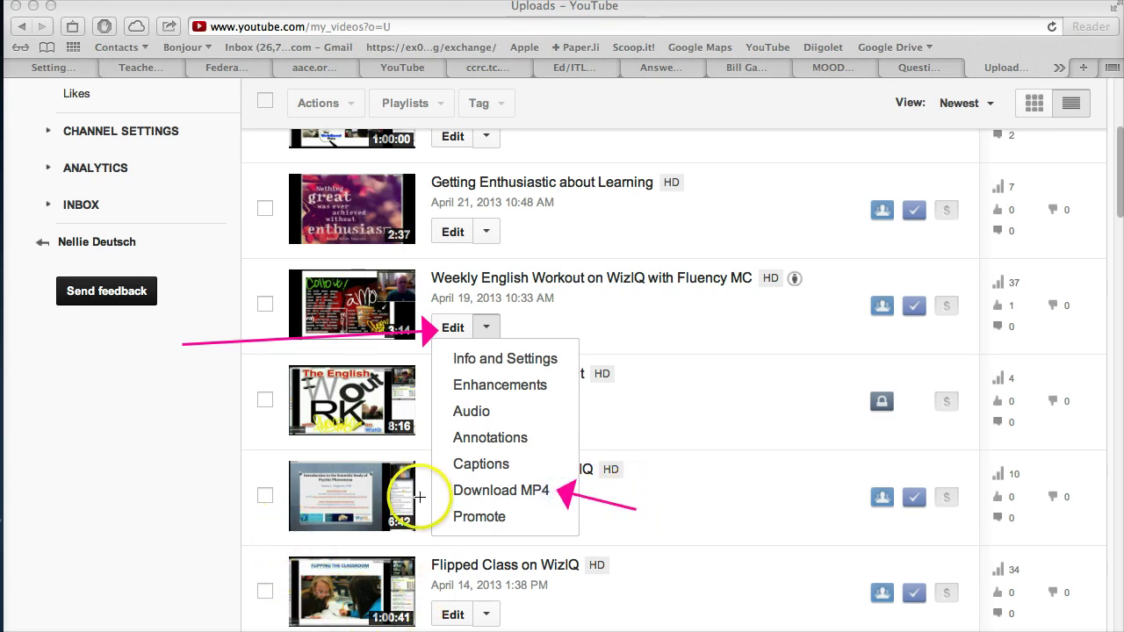
left_click(510, 492)
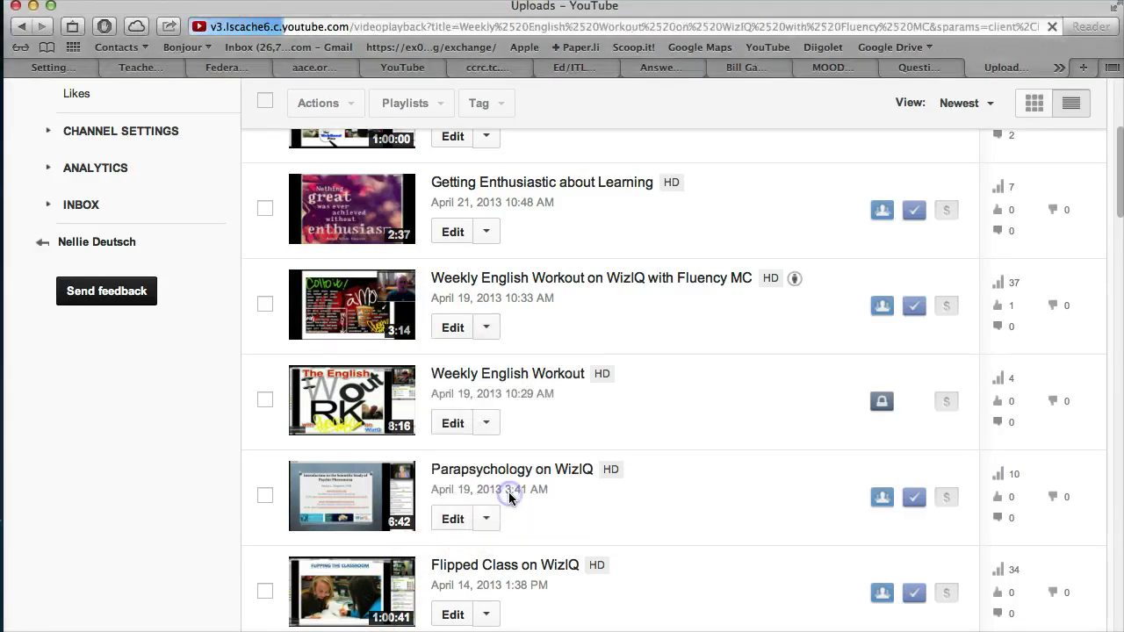
Step: Download the "Weekly English Workout" video uploaded April 19, 2013 at 10:29 AM as an MP4
left_click(490, 424)
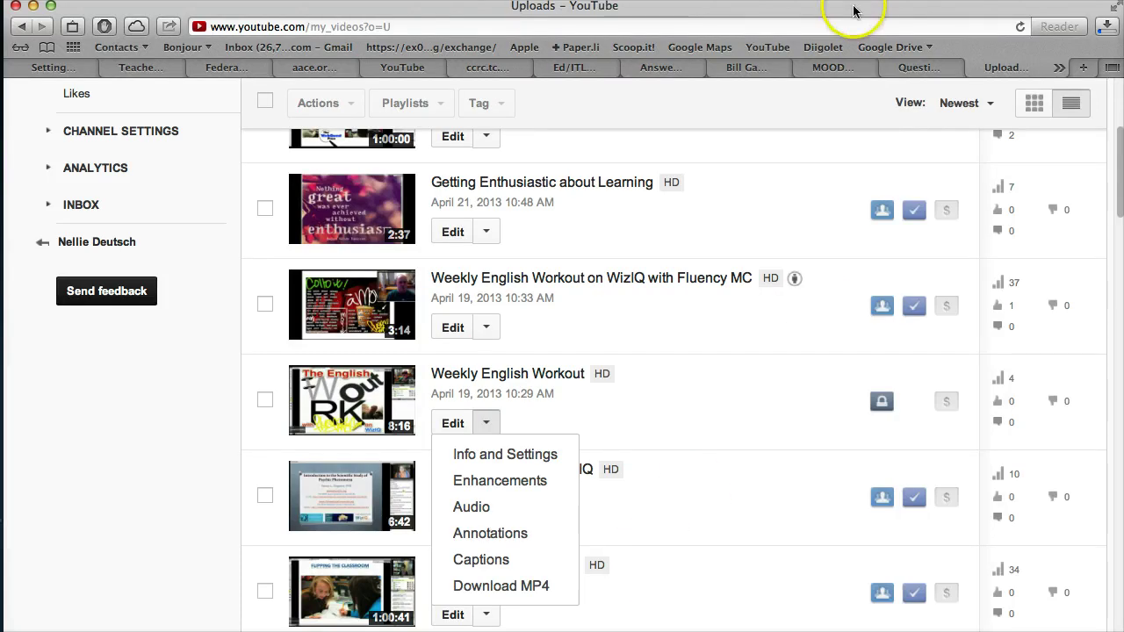
left_click_drag(853, 13, 856, 117)
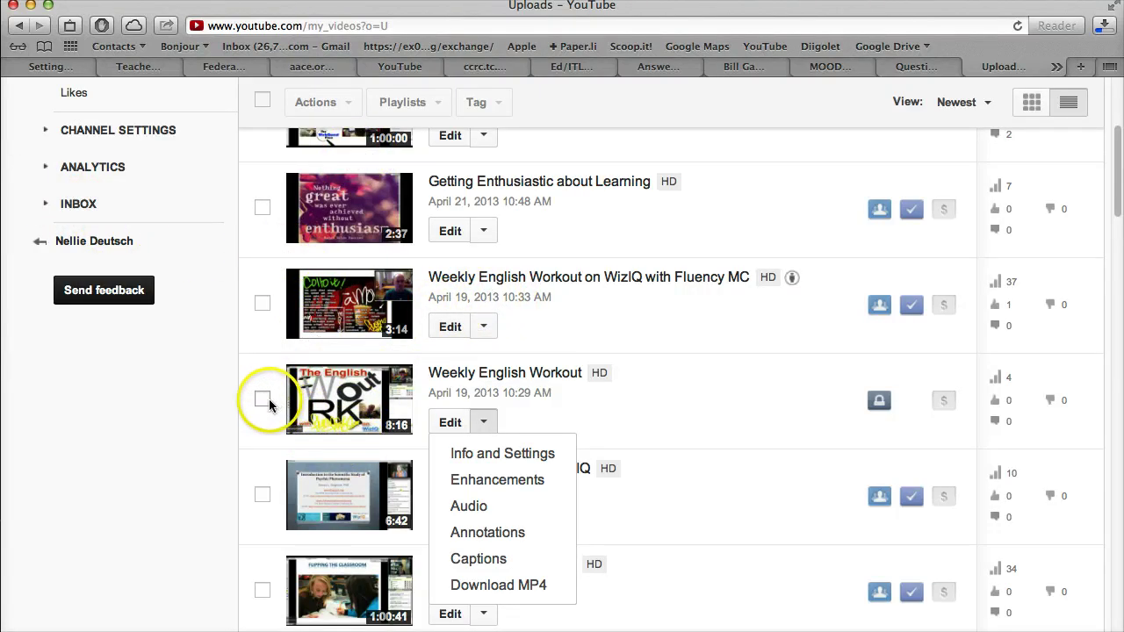
left_click(484, 425)
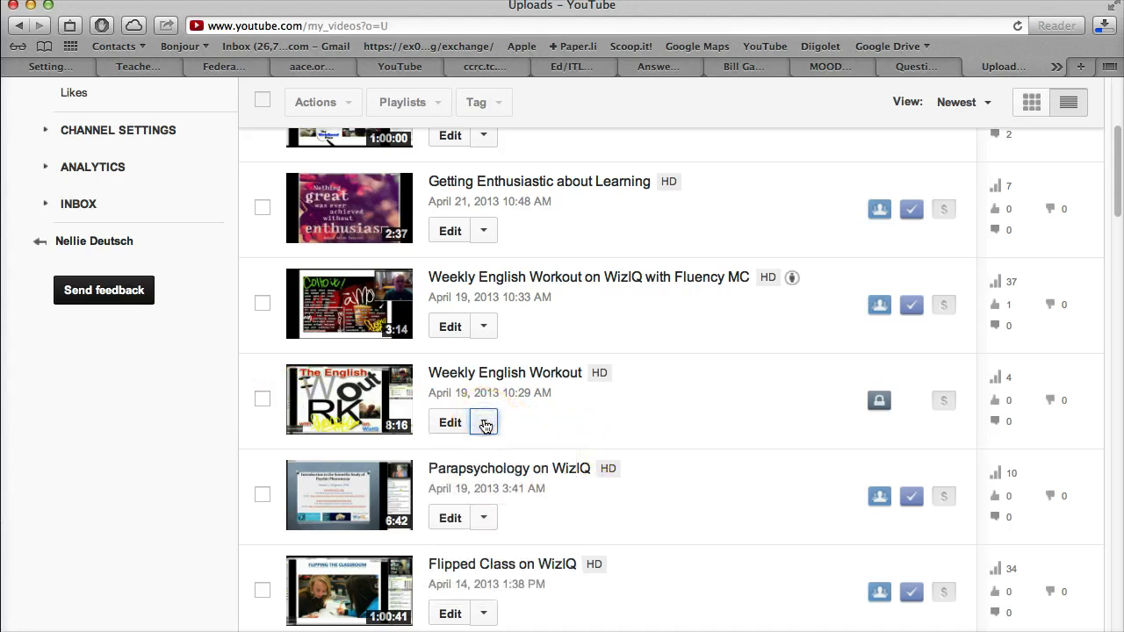
left_click(485, 425)
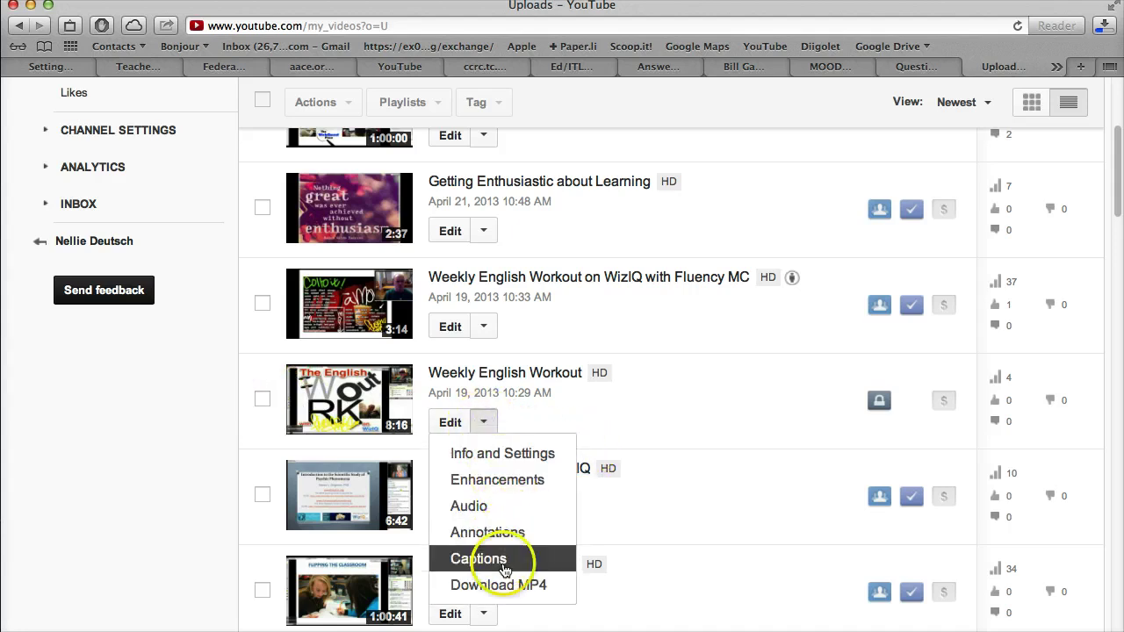
left_click(516, 586)
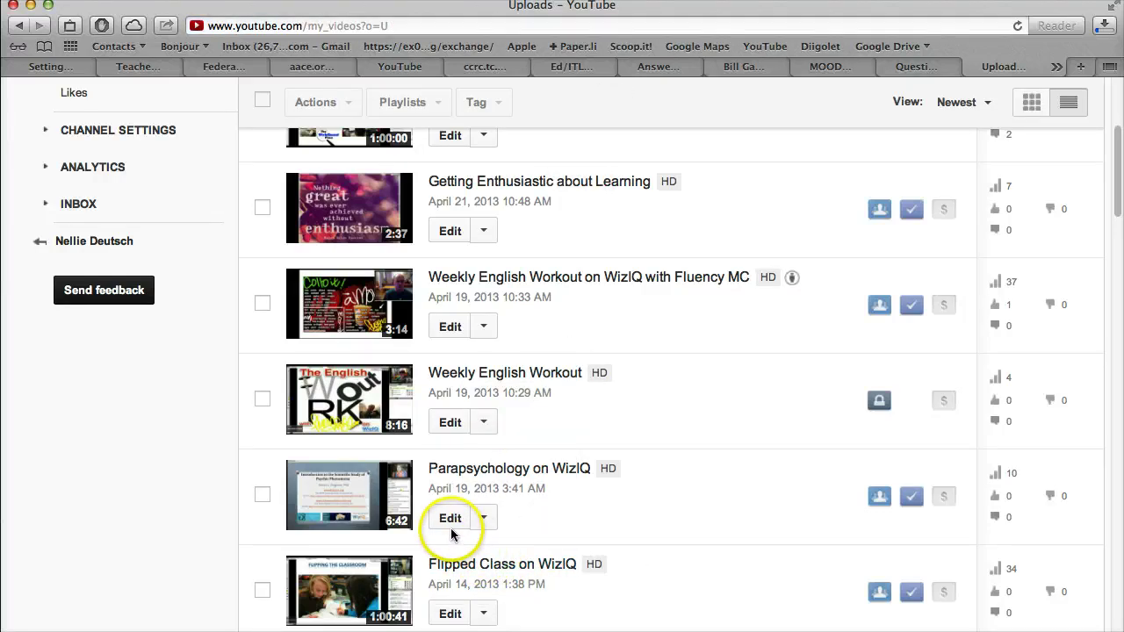
Step: Try to download the "Weekly English Workout with Fluency MC" video from April 5, 2013 as an MP4
scroll(448, 528, "down", 1)
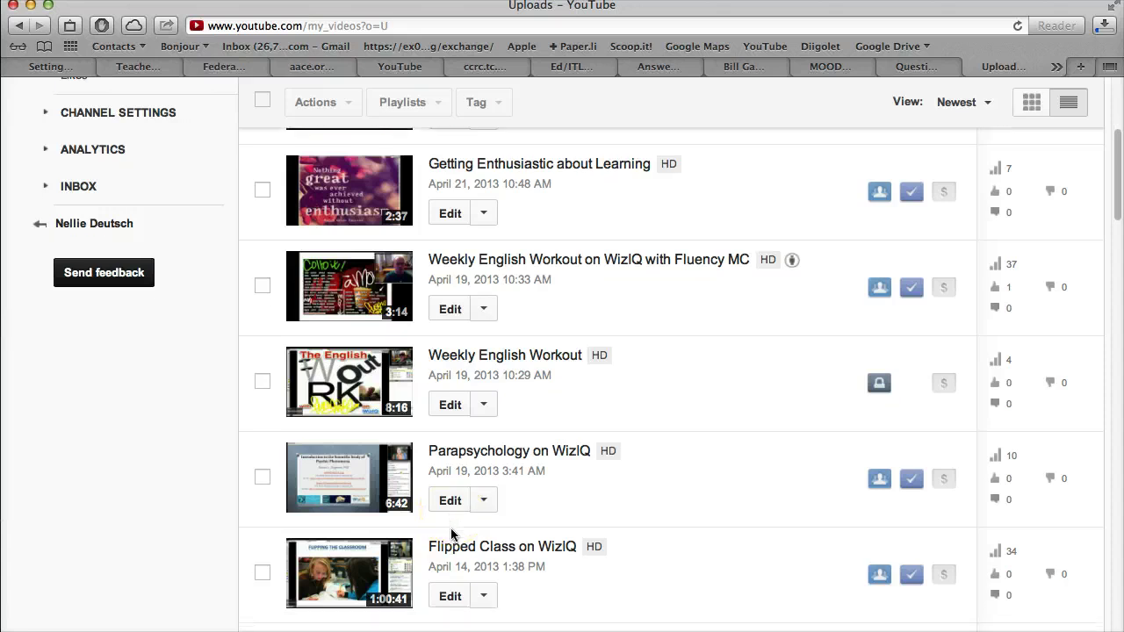
scroll(451, 534, "down", 3)
scroll(451, 532, "down", 7)
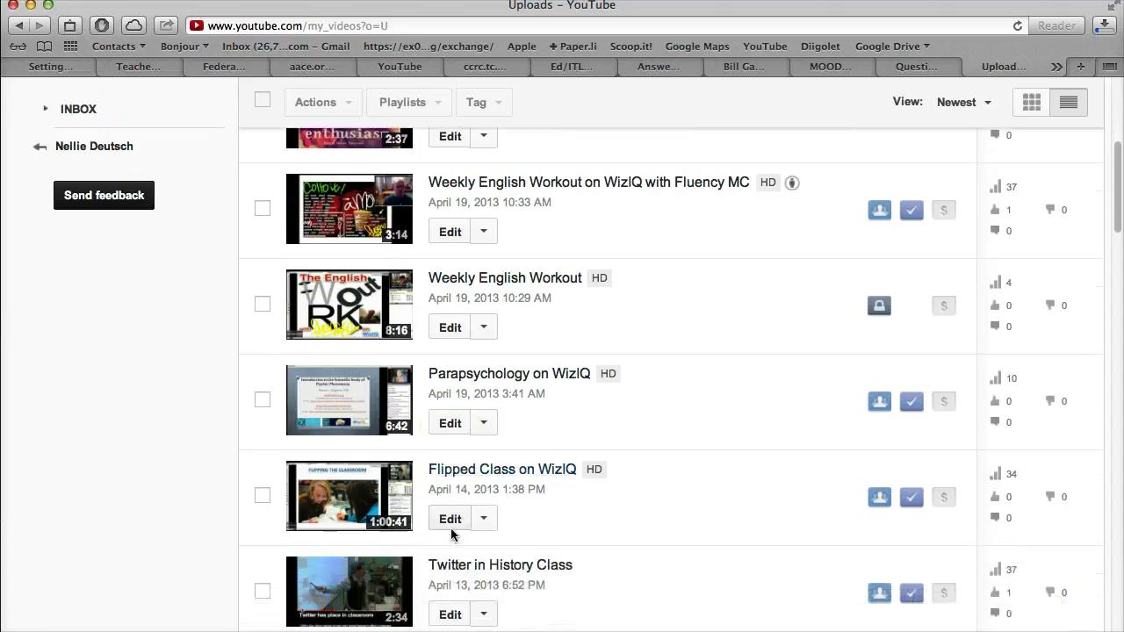
scroll(452, 534, "down", 10)
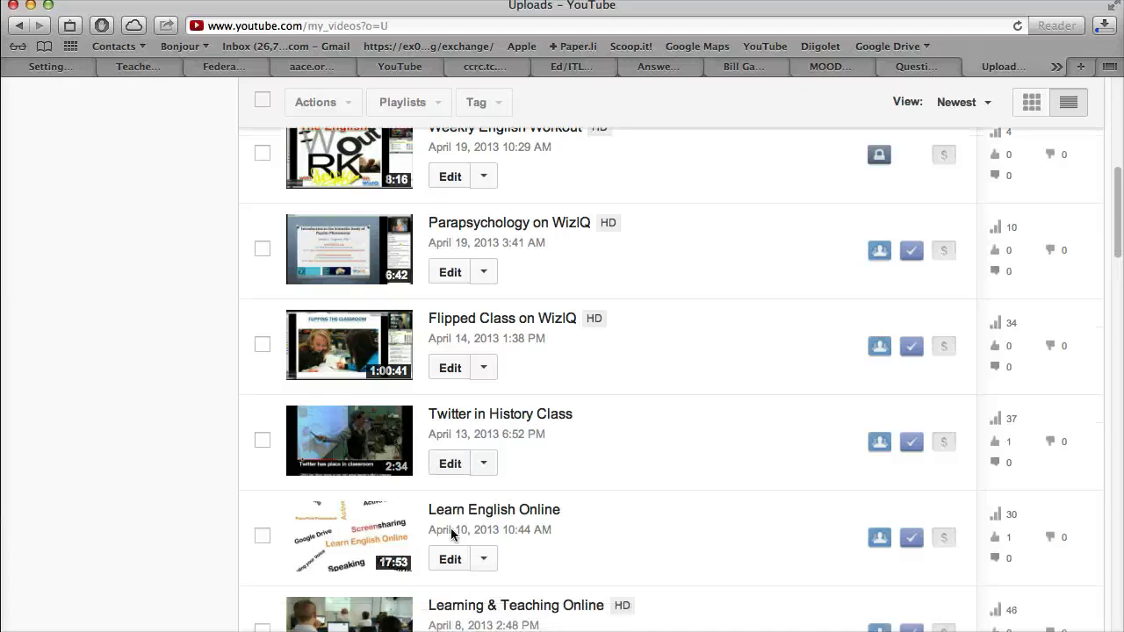
scroll(451, 534, "down", 3)
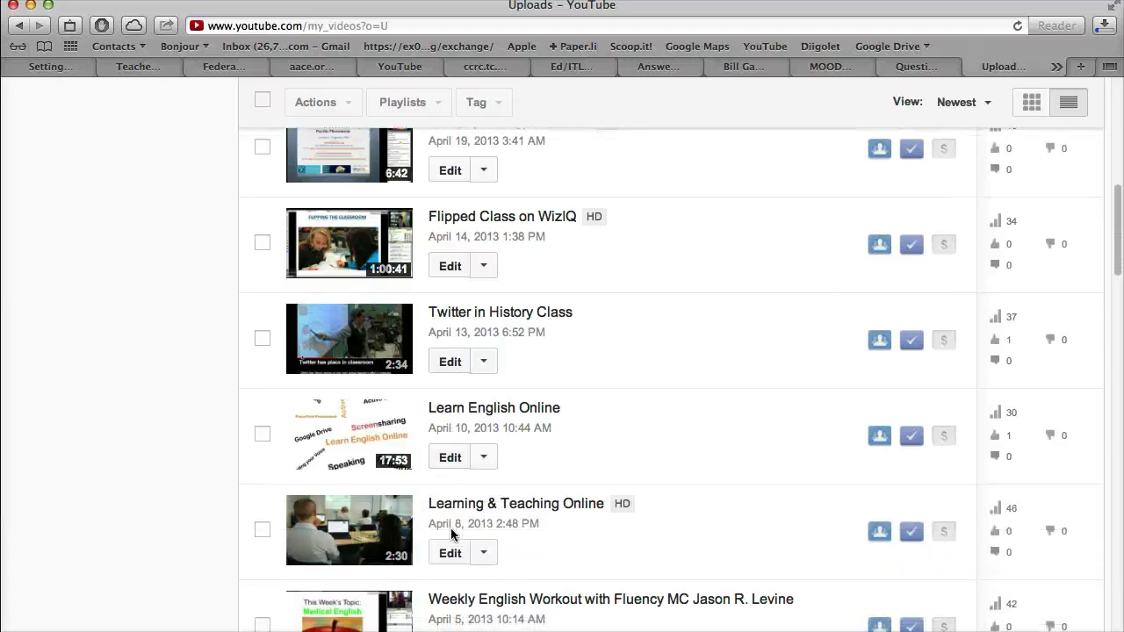
scroll(451, 532, "down", 5)
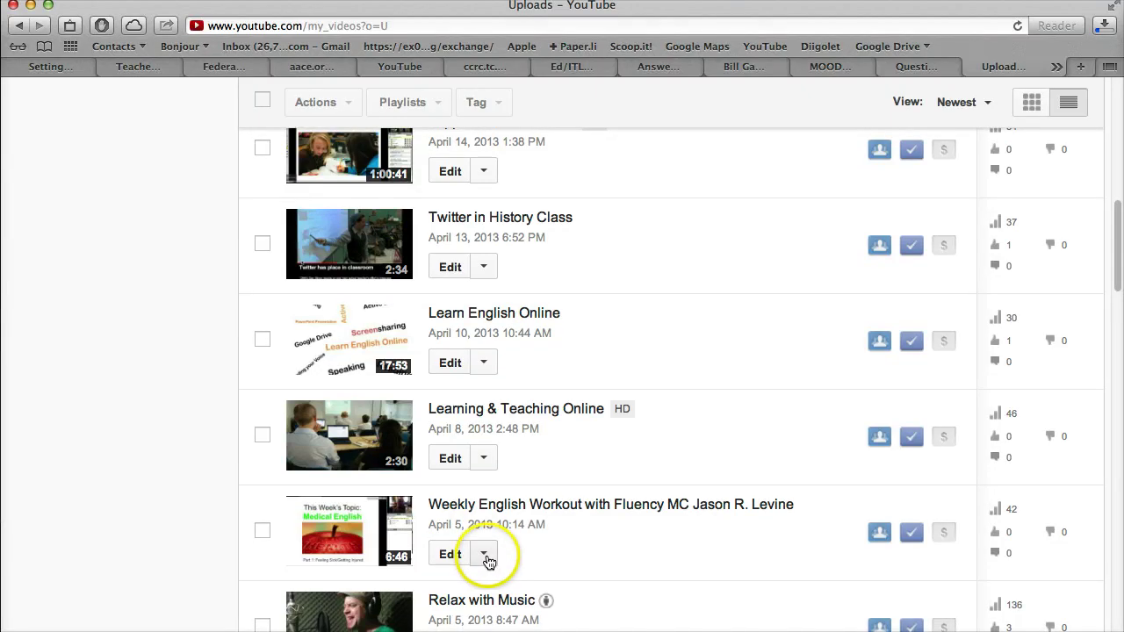
left_click(484, 554)
scroll(490, 591, "down", 5)
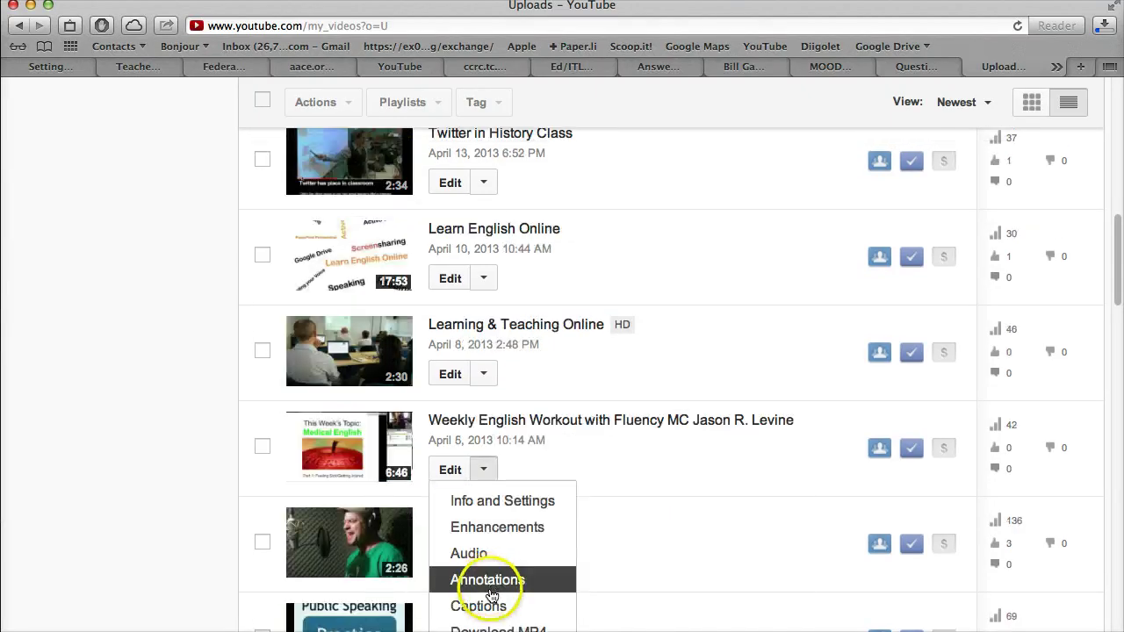
left_click(485, 625)
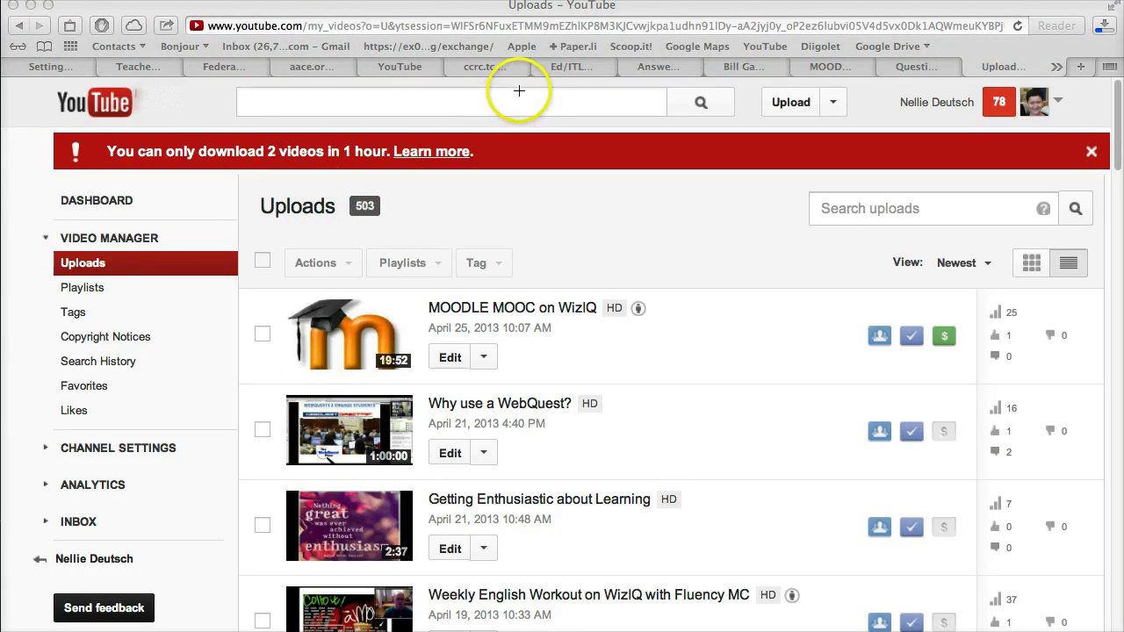
left_click_drag(518, 92, 378, 136)
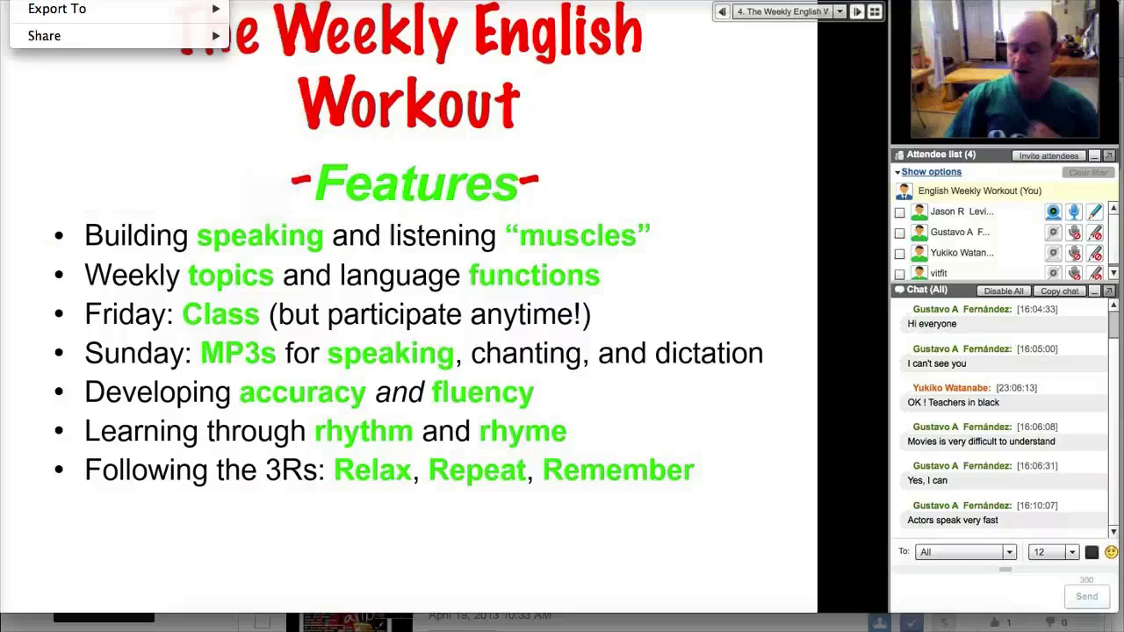
Step: Examine the export formats offered for the downloaded Fluency MC video in the video player, and cancel the export
mouse_move(50, 7)
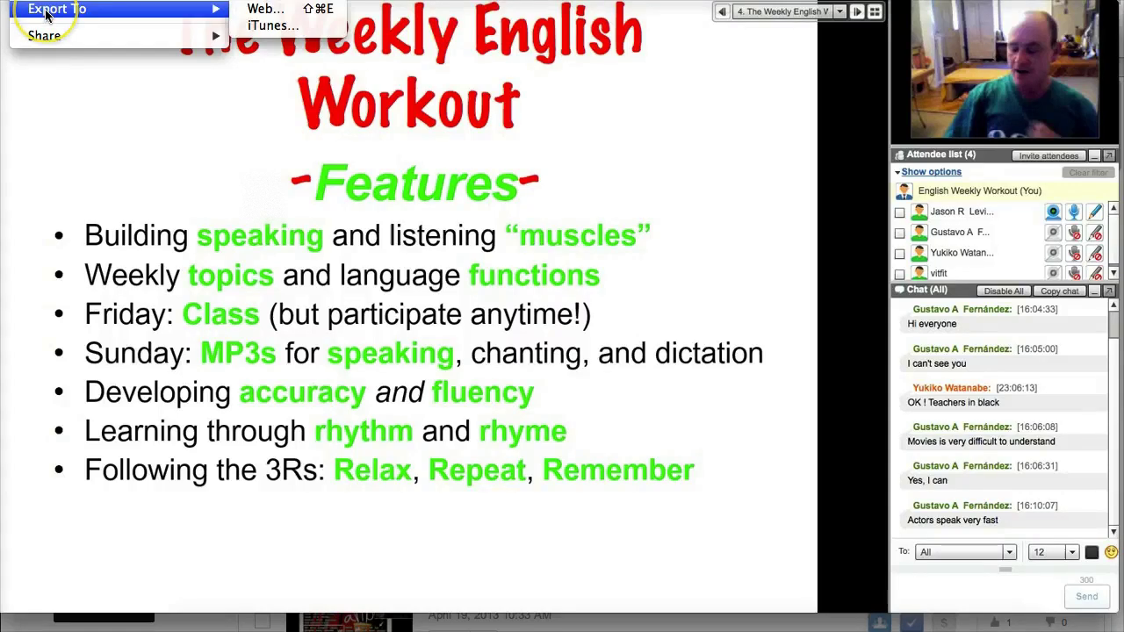
key("Escape")
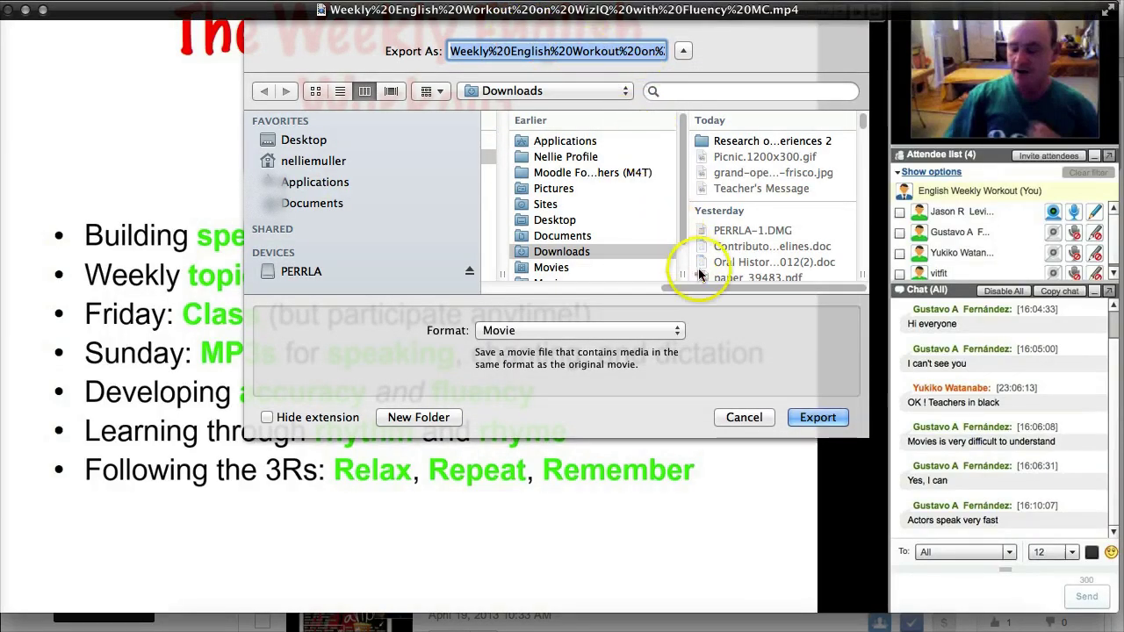
left_click(673, 331)
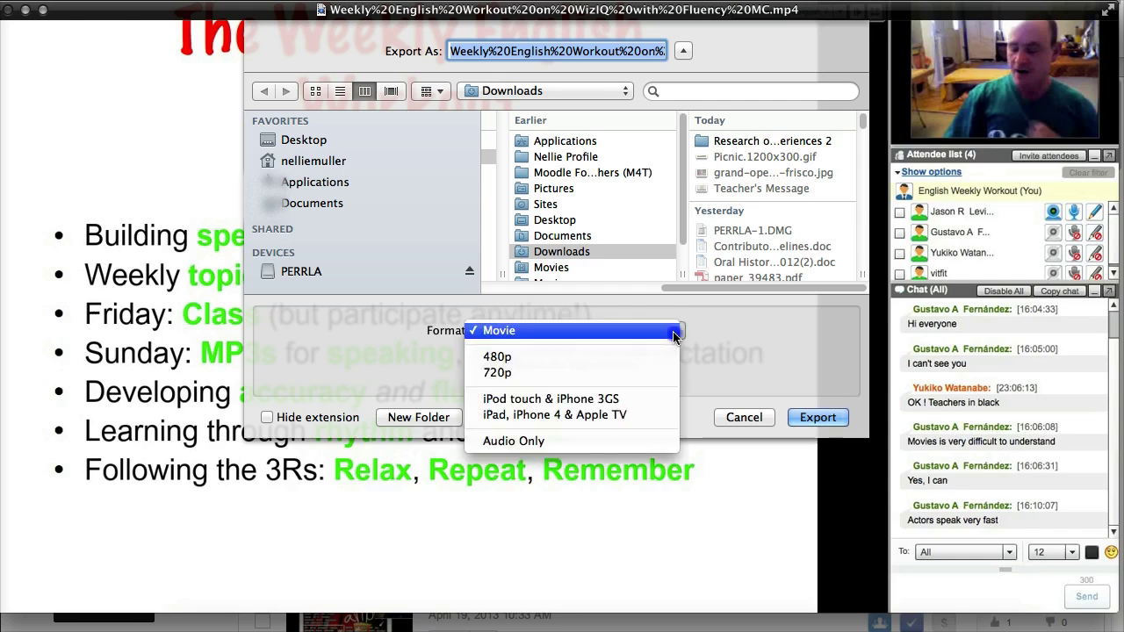
left_click(674, 334)
left_click(745, 418)
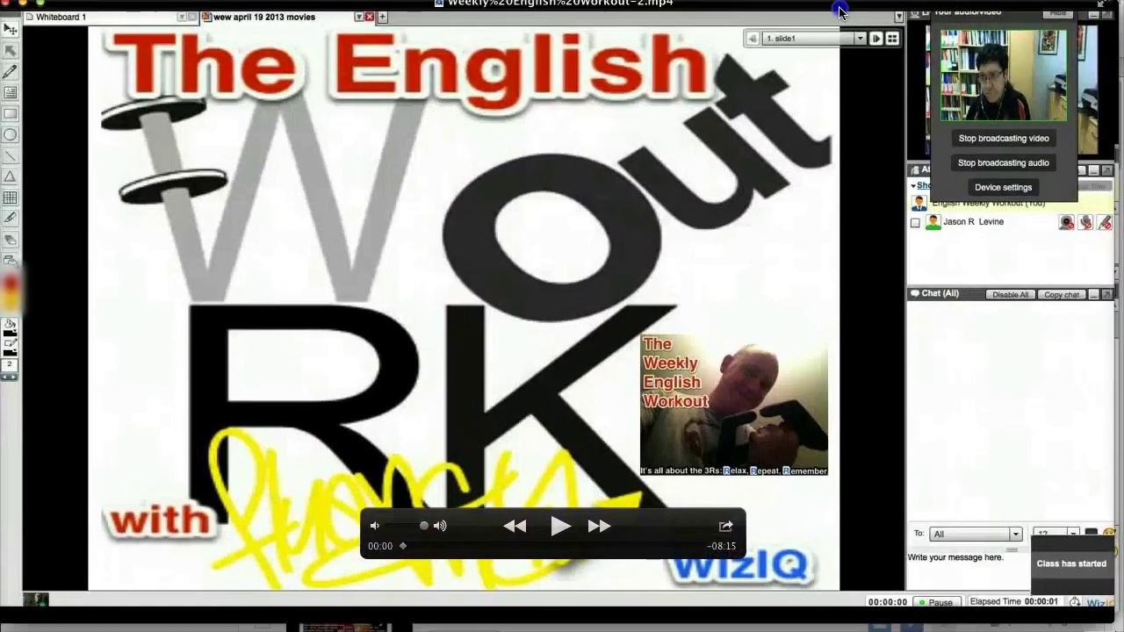
Step: Leave the downloaded videos' player windows and open My Drive in Google Drive in the browser
left_click(761, 14)
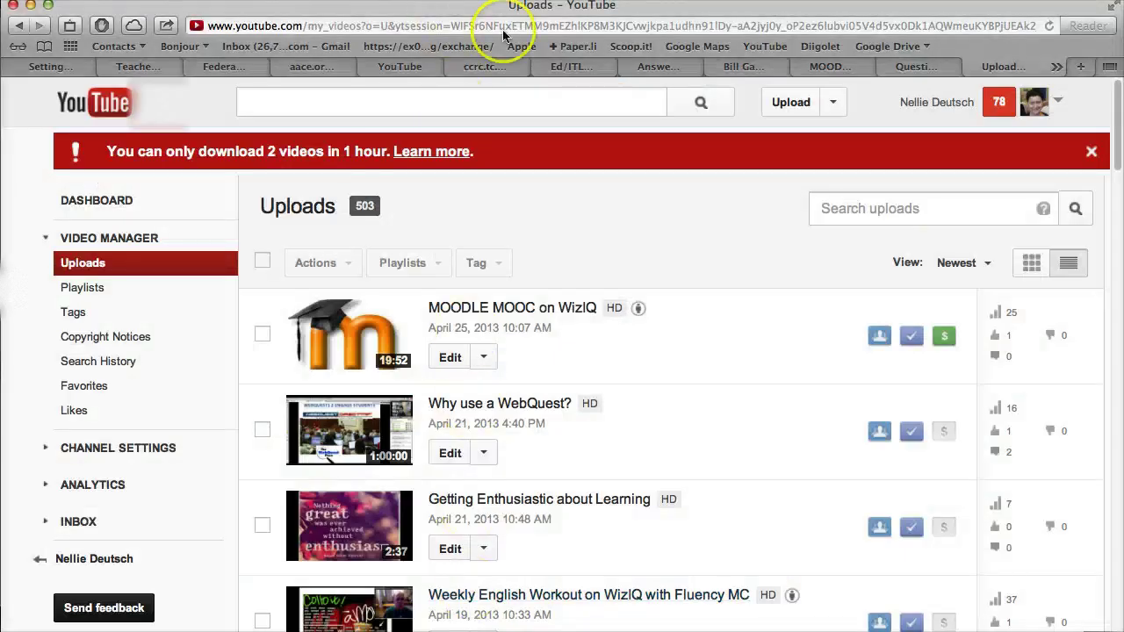
left_click(68, 69)
left_click(472, 92)
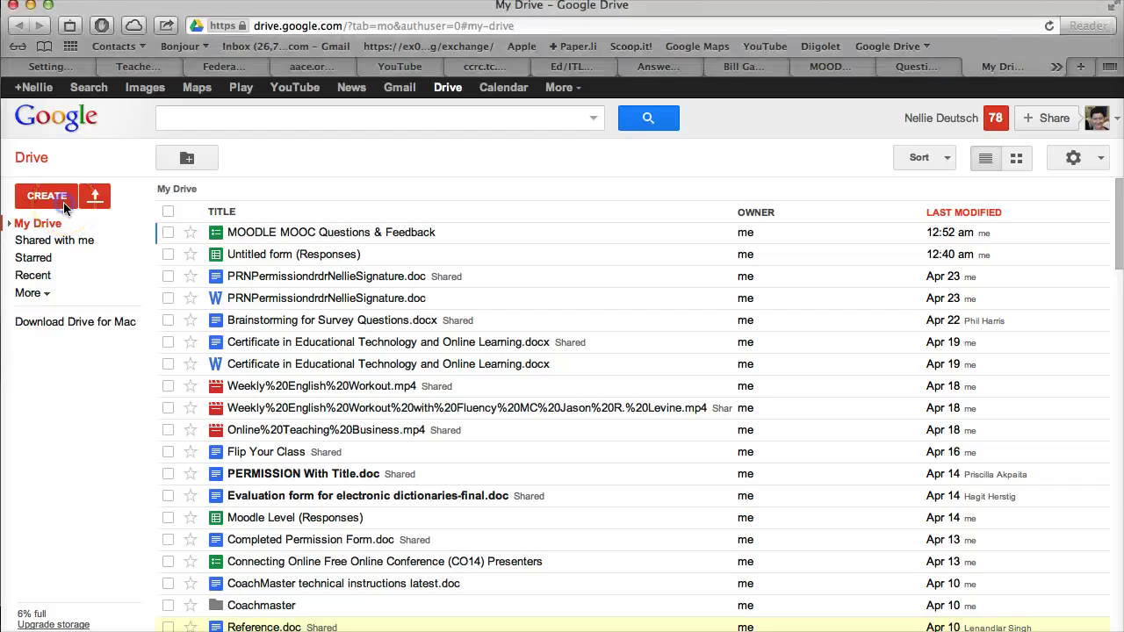
Step: Open the file chooser for uploading files to My Drive
left_click(96, 202)
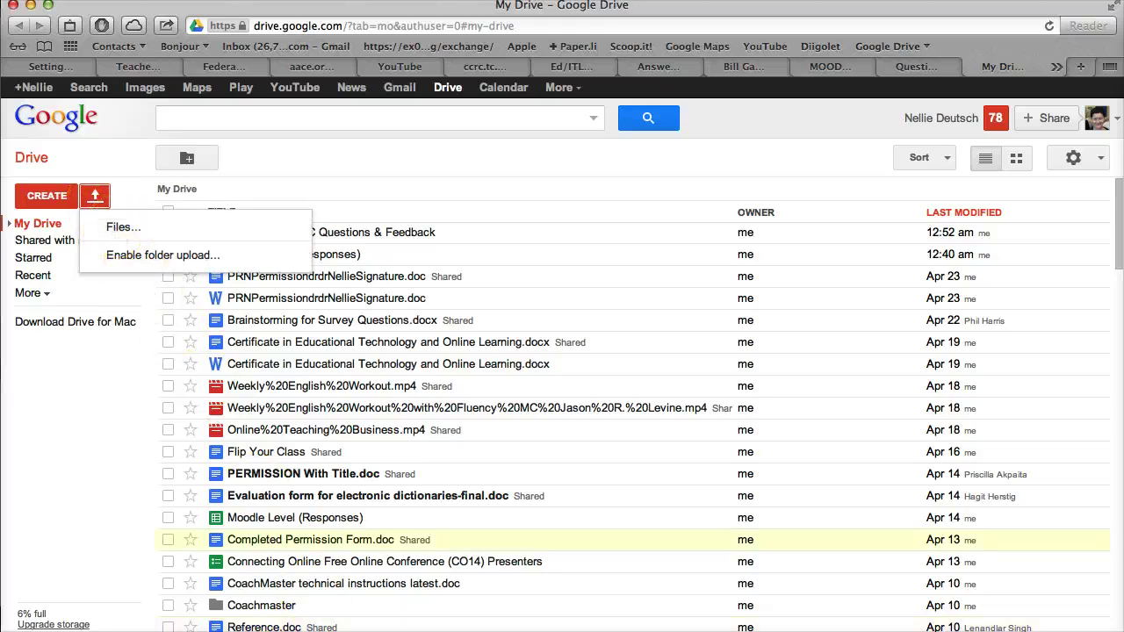
key("Escape")
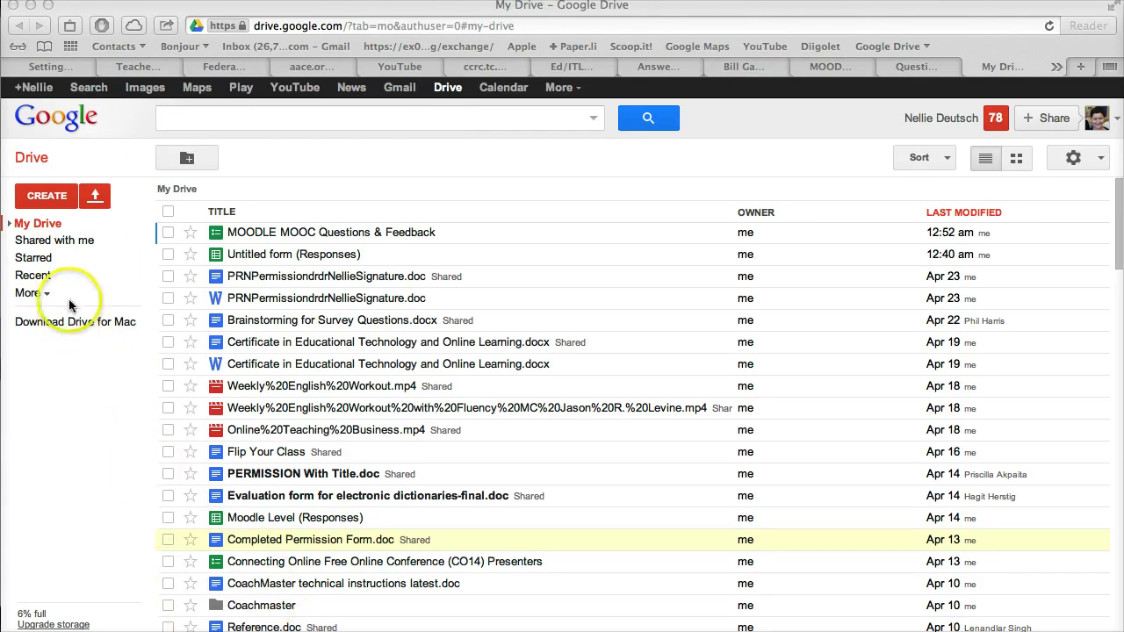
left_click(95, 199)
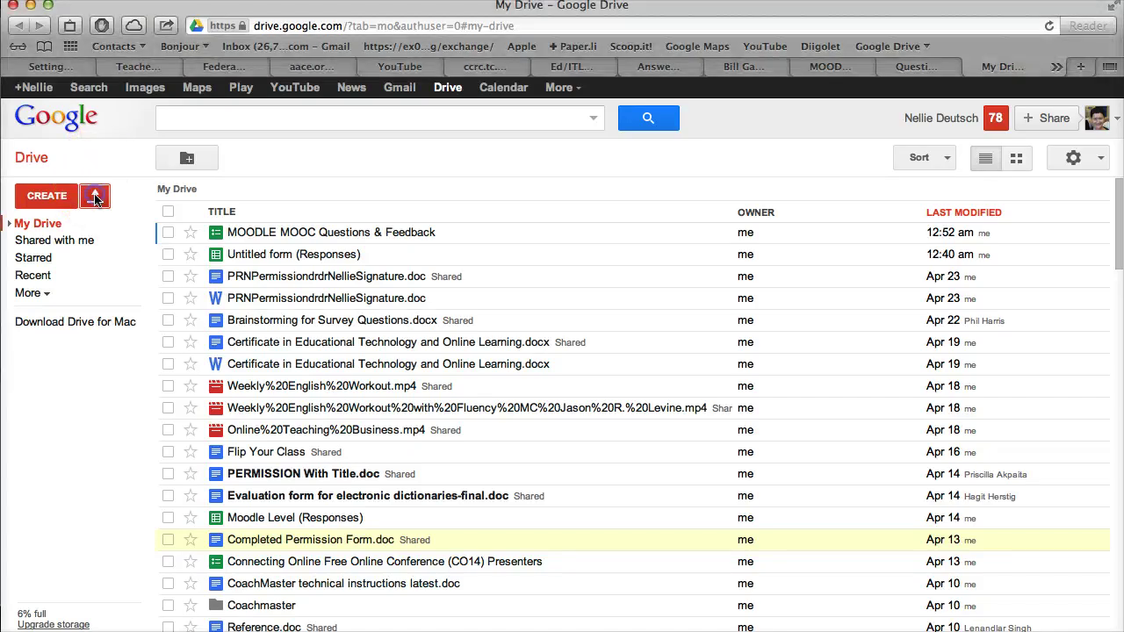
left_click(97, 205)
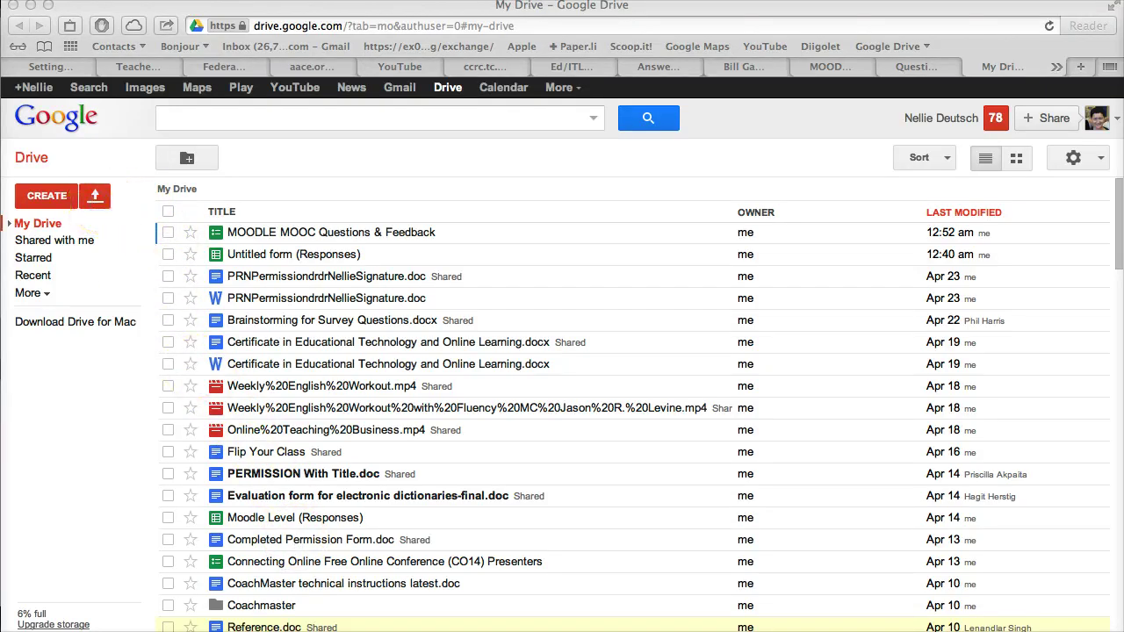
left_click(88, 198)
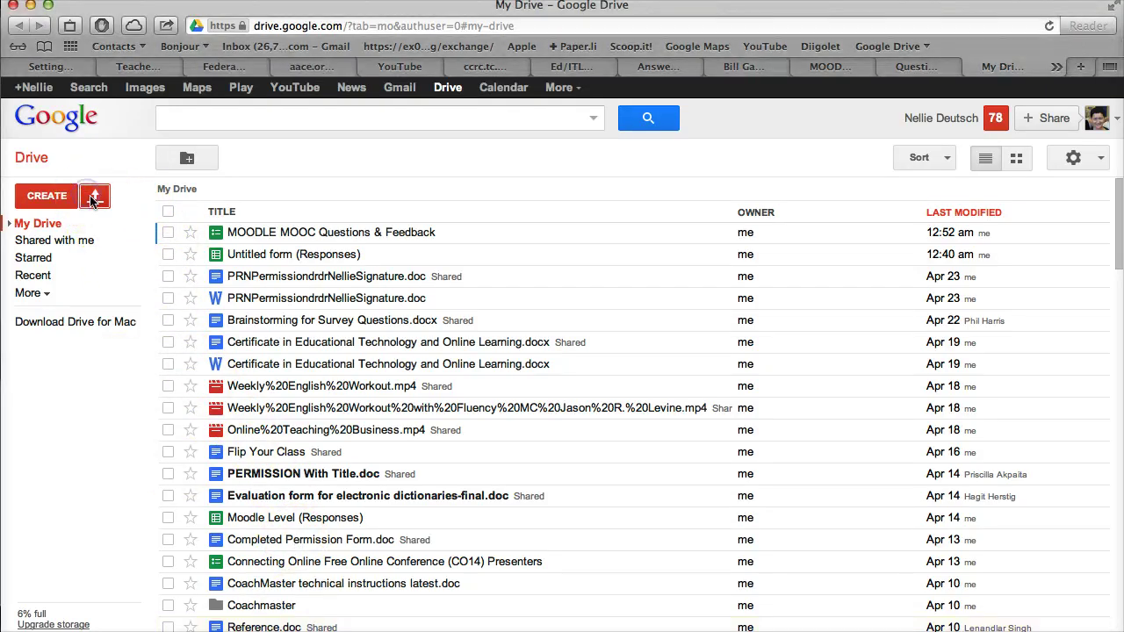
left_click(94, 199)
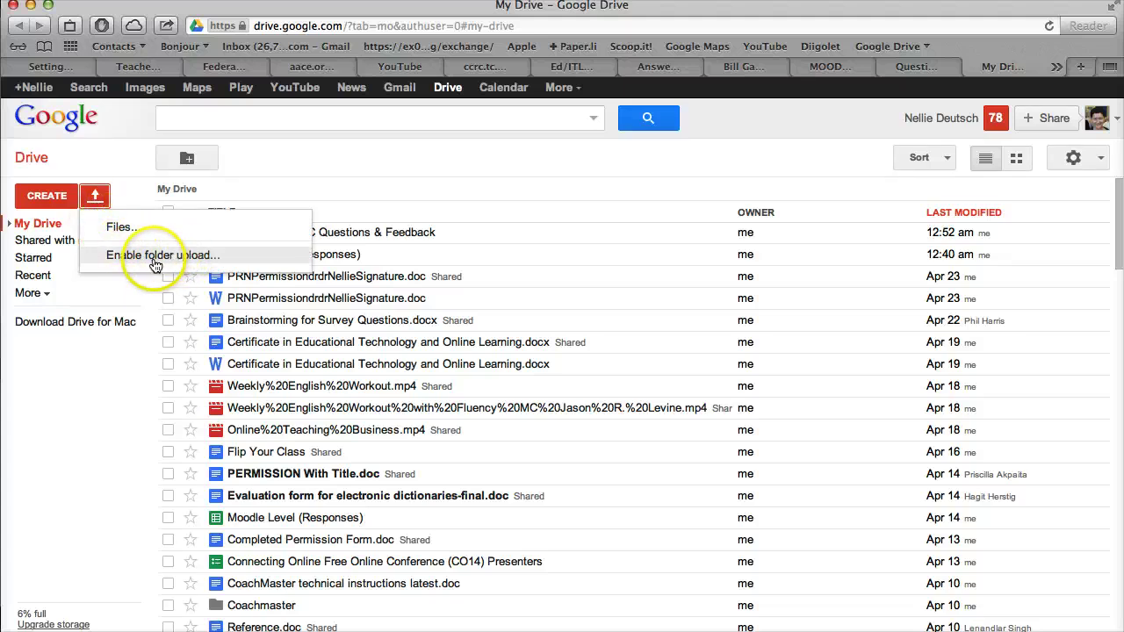
left_click(123, 230)
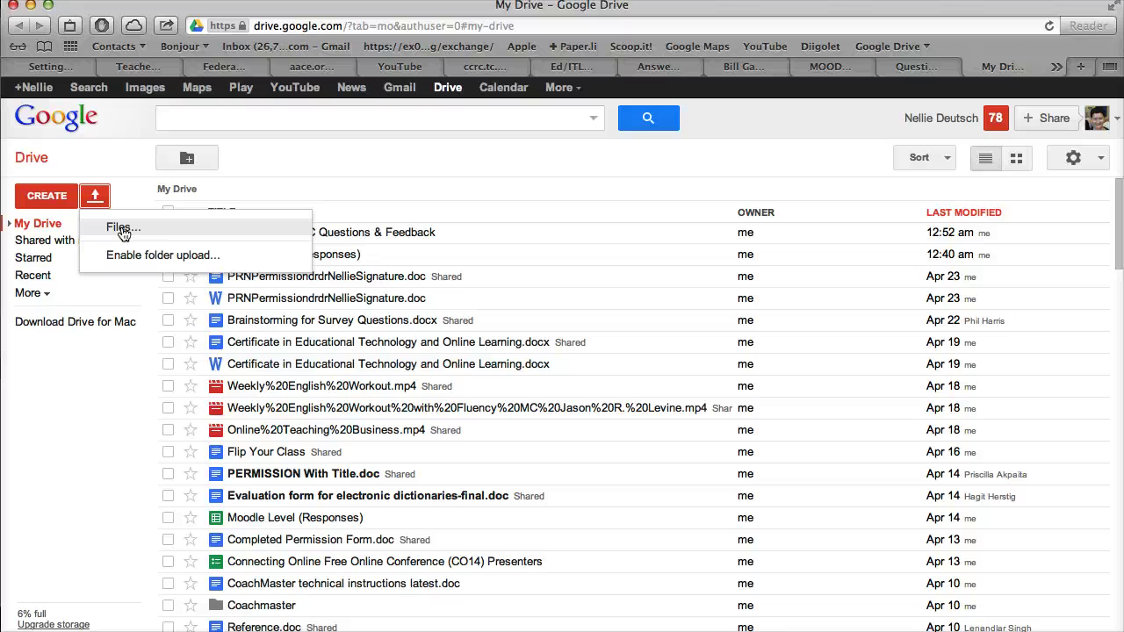
left_click(123, 230)
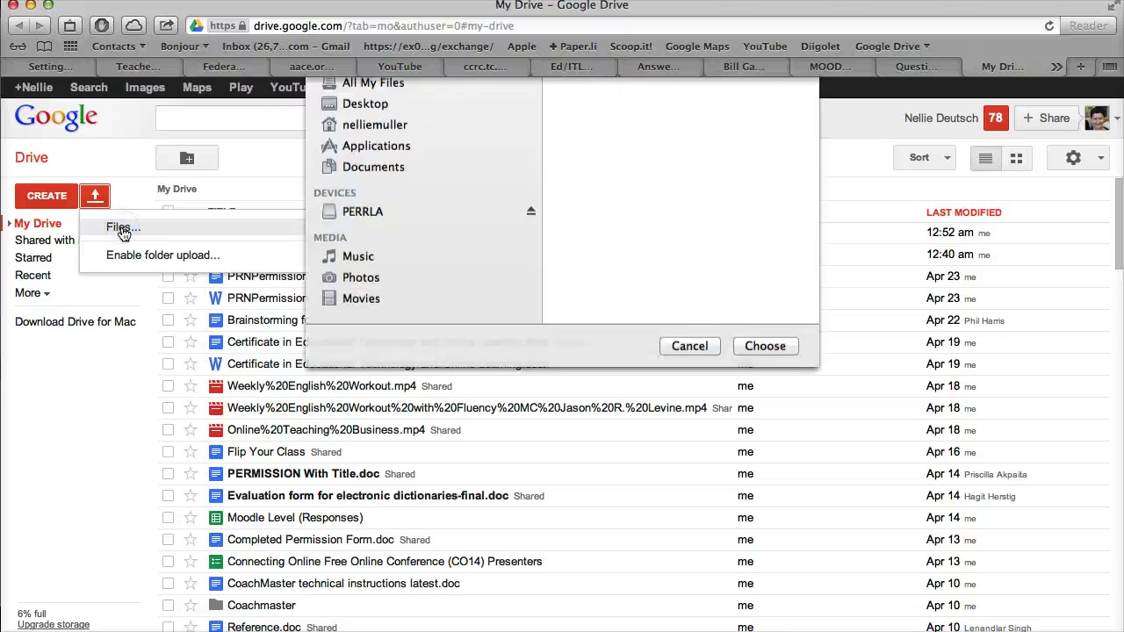
Step: Look through the Downloads folder in the file chooser for the downloaded Weekly English Workout videos, and cancel the upload
left_click(701, 145)
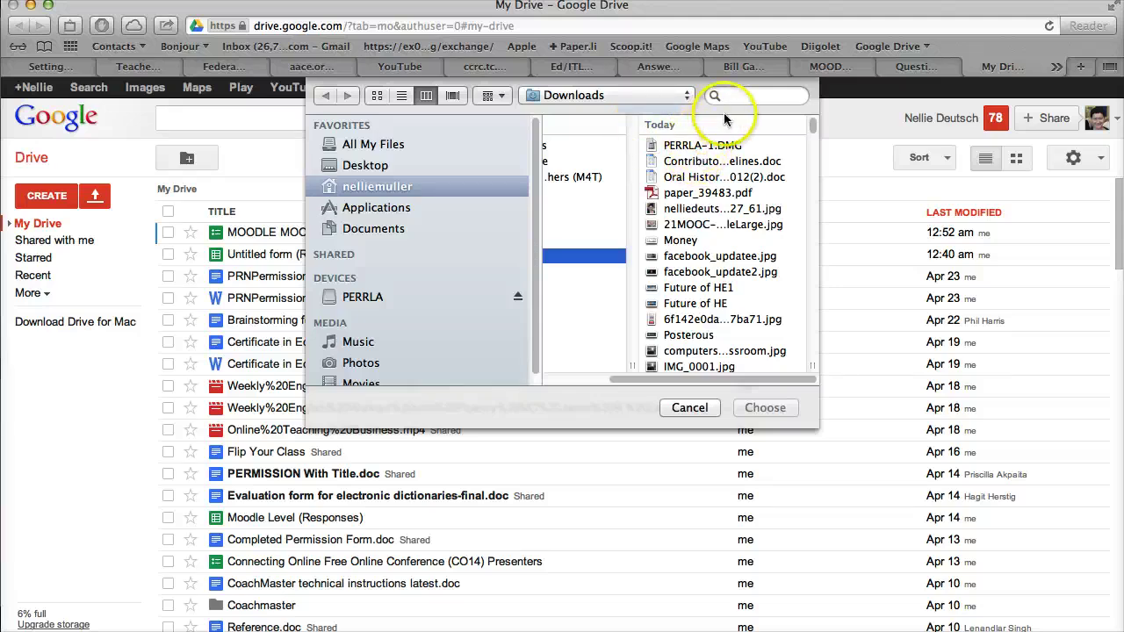
scroll(700, 220, "down", 10)
scroll(700, 219, "down", 15)
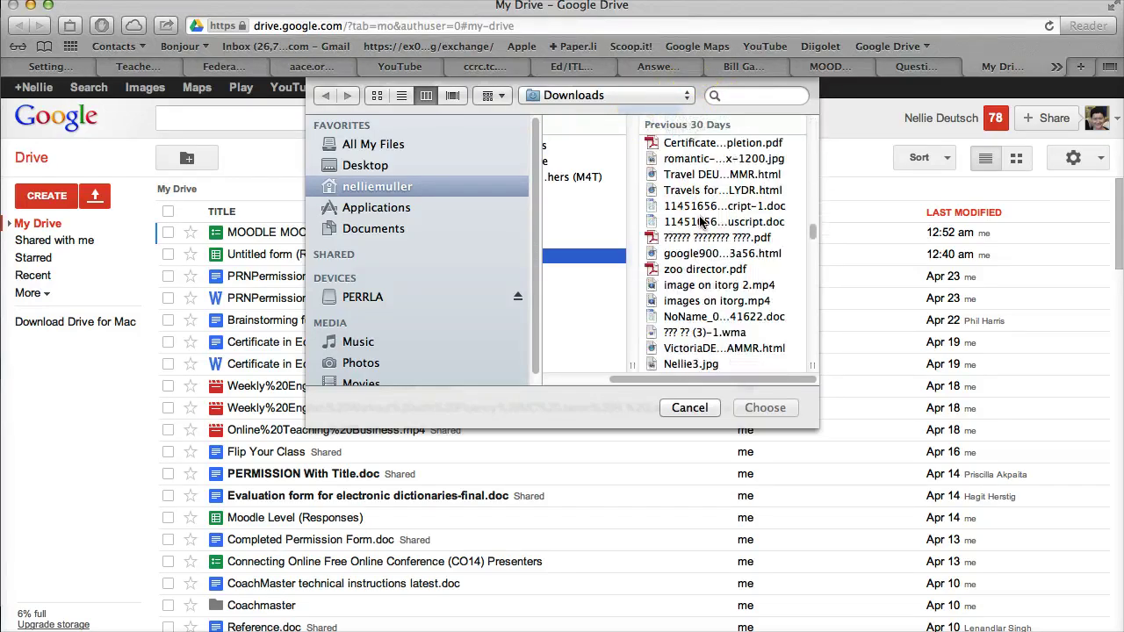
scroll(700, 219, "down", 10)
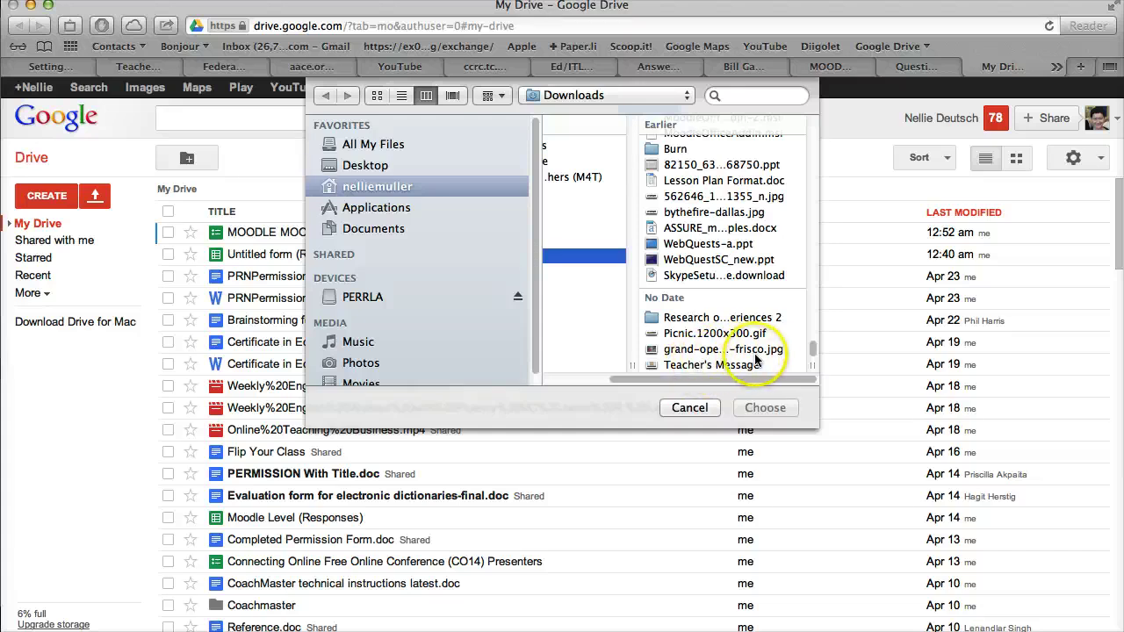
left_click(809, 359)
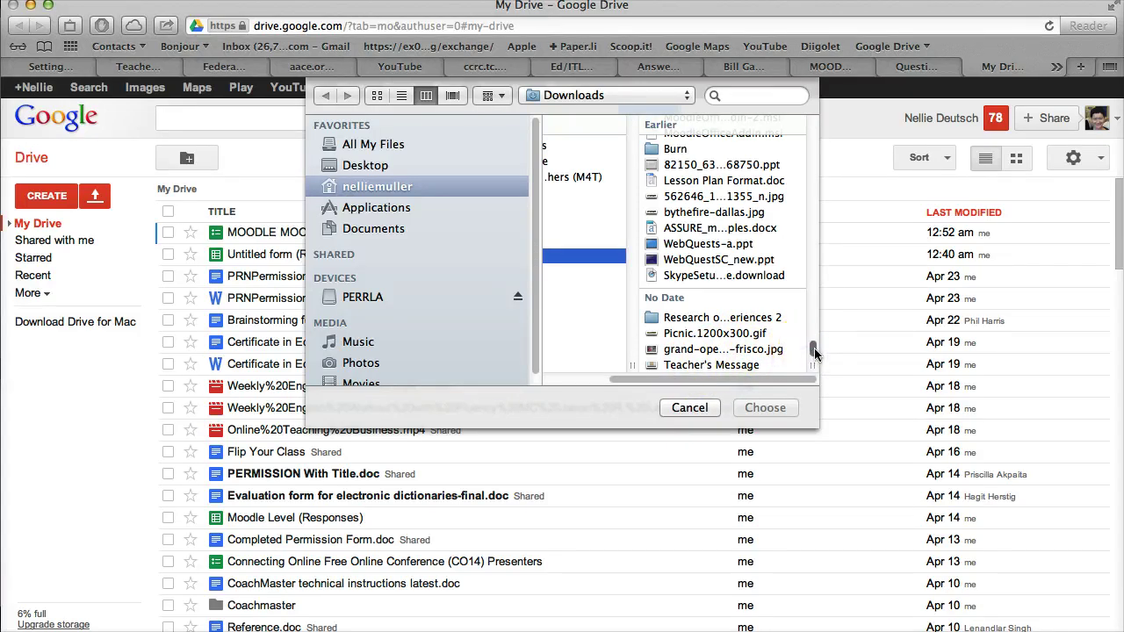
mouse_move(815, 353)
left_mouse_down()
mouse_move(797, 288)
mouse_move(797, 124)
left_mouse_up()
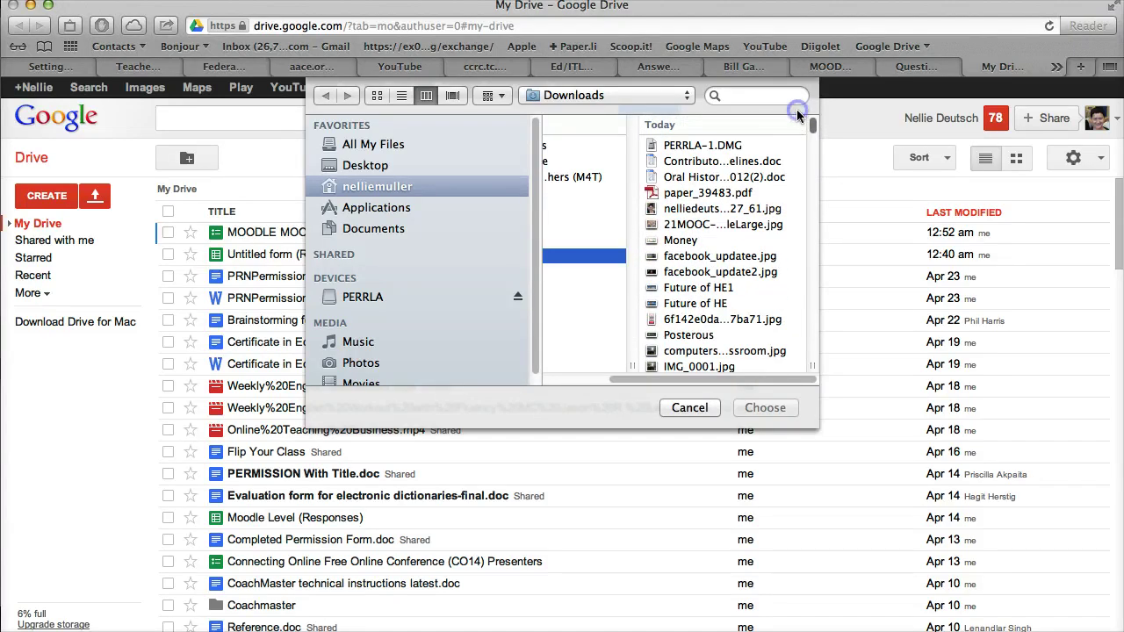
left_click(684, 97)
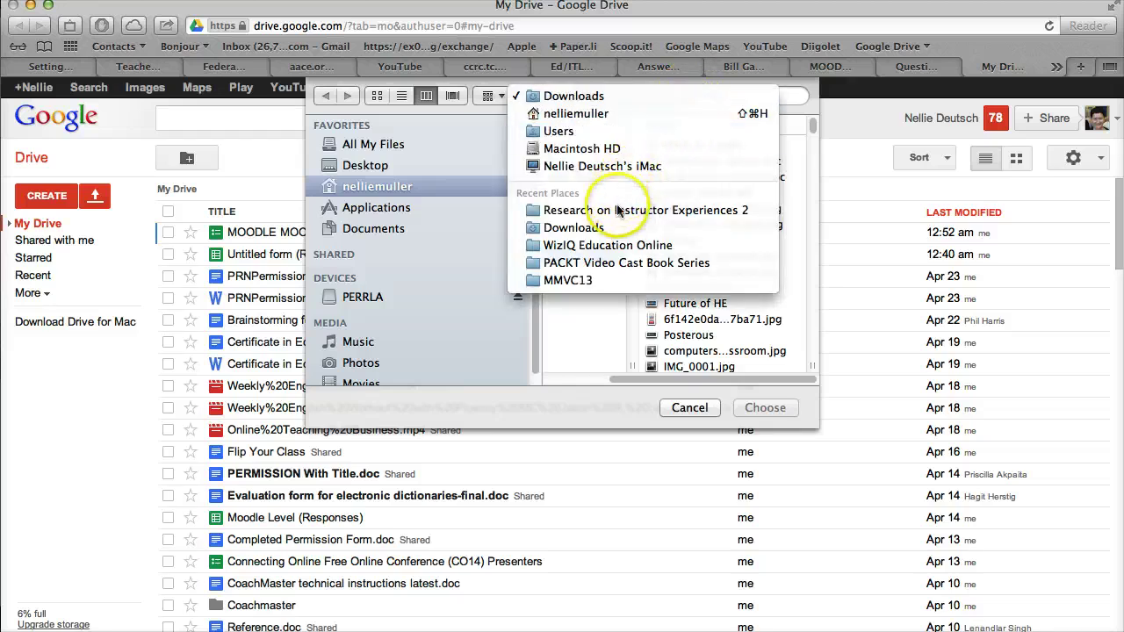
left_click(439, 262)
scroll(377, 367, "down", 1)
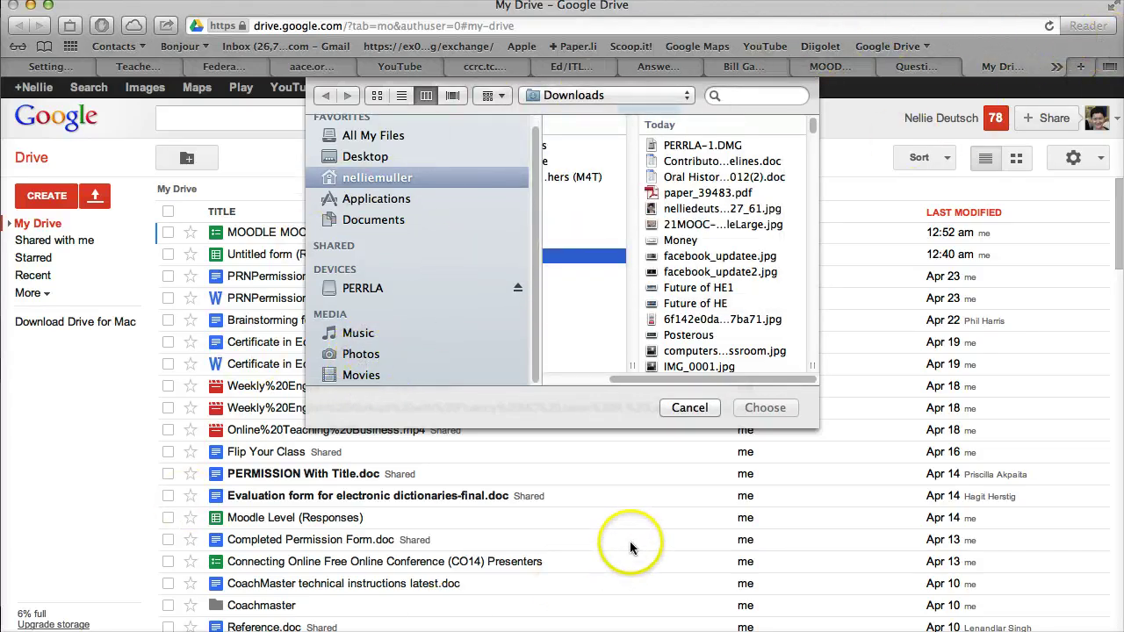
left_click(690, 407)
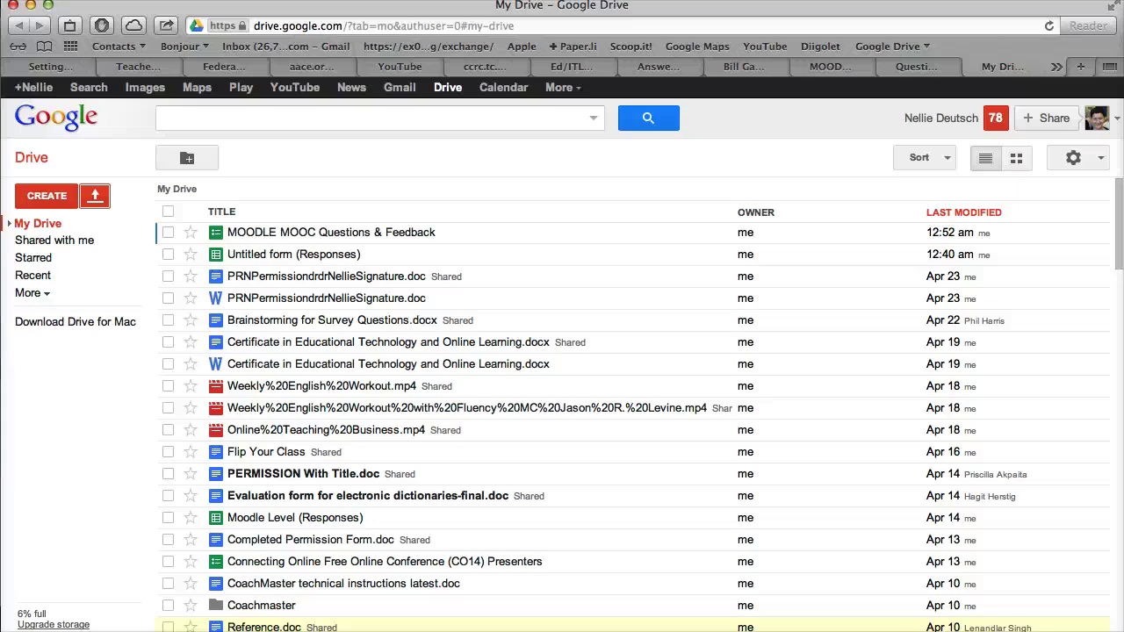
Step: Locate the two Weekly English Workout MP4 files in the Downloads folder in Finder, and close its window
right_click(693, 631)
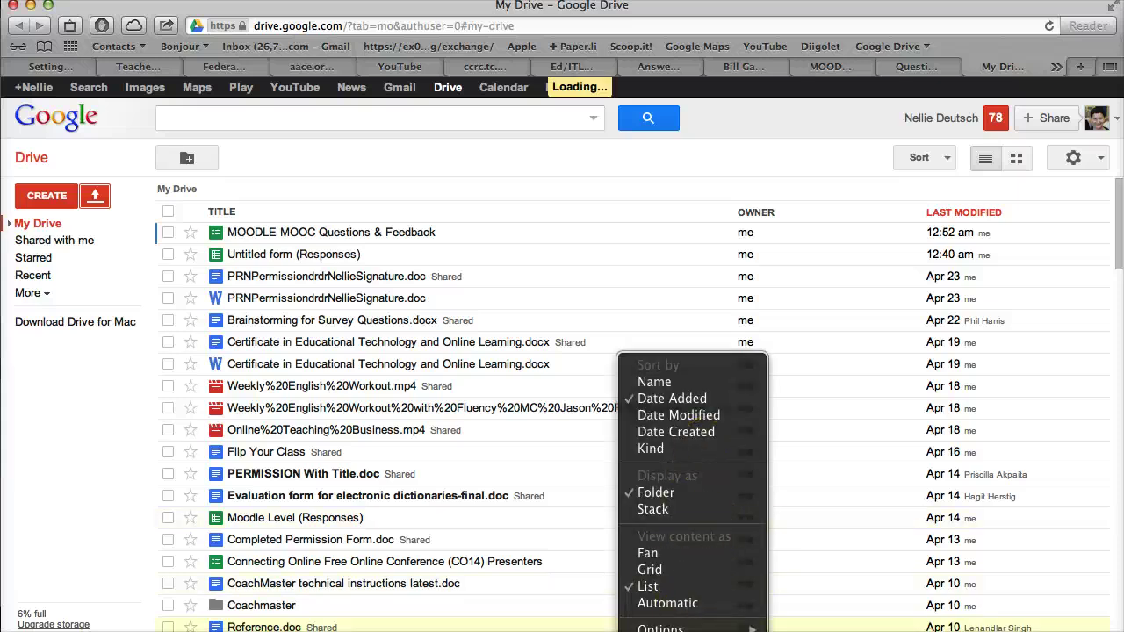
left_click(693, 631)
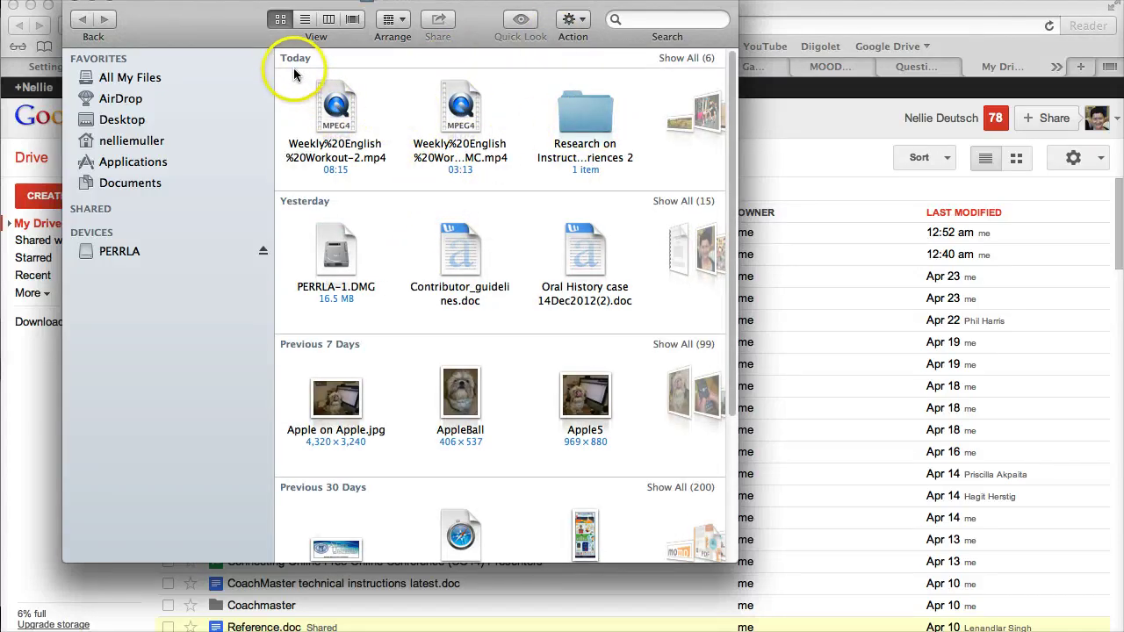
left_click_drag(441, 87, 527, 192)
left_click_drag(309, 151, 16, 16)
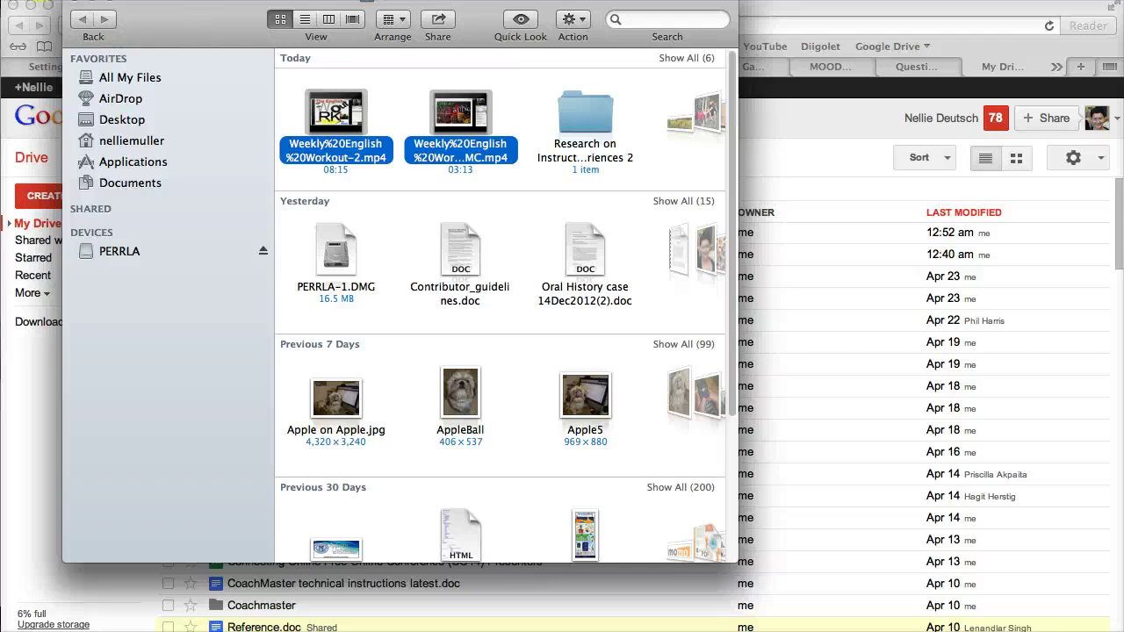
key("super+w")
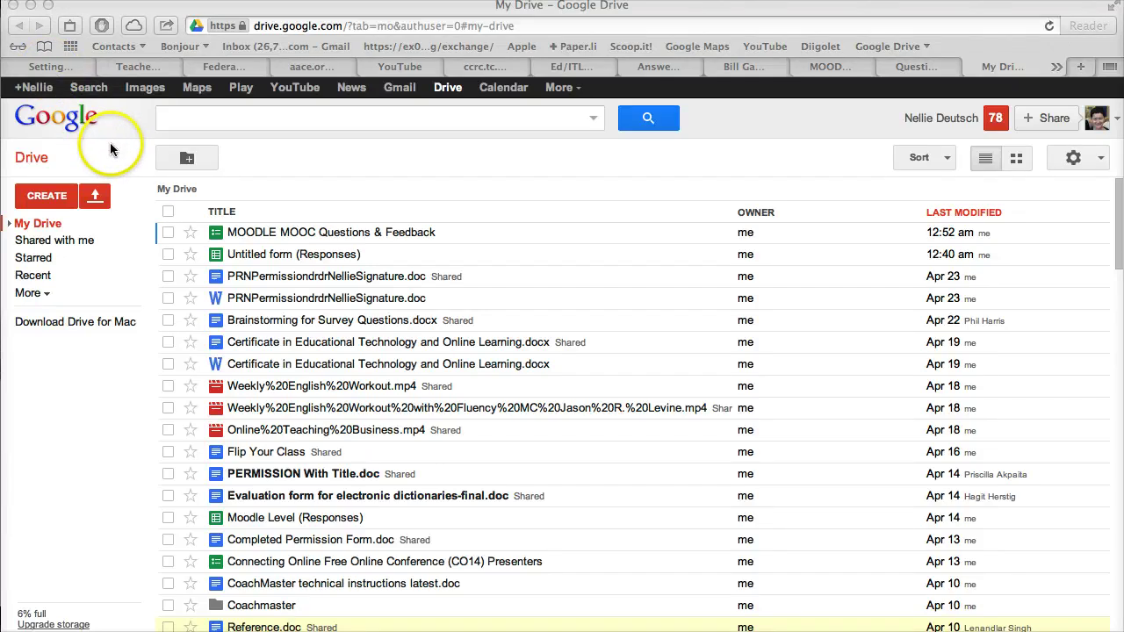
Step: Start a new file upload to My Drive and search the Downloads folder for the two Weekly English Workout MP4 files
left_click(96, 206)
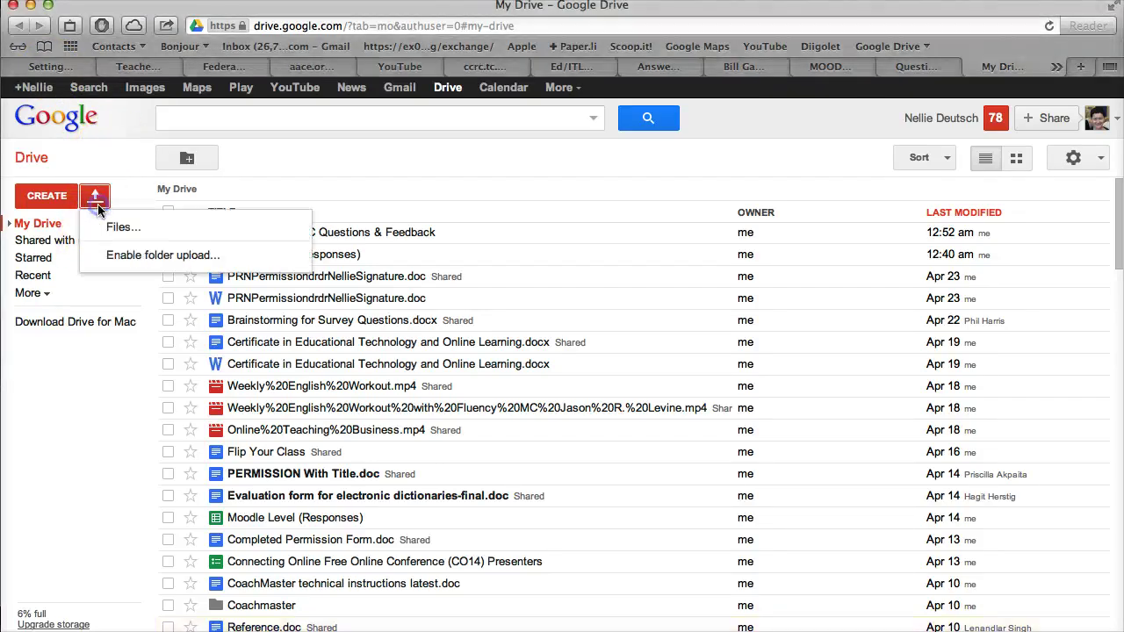
left_click(123, 224)
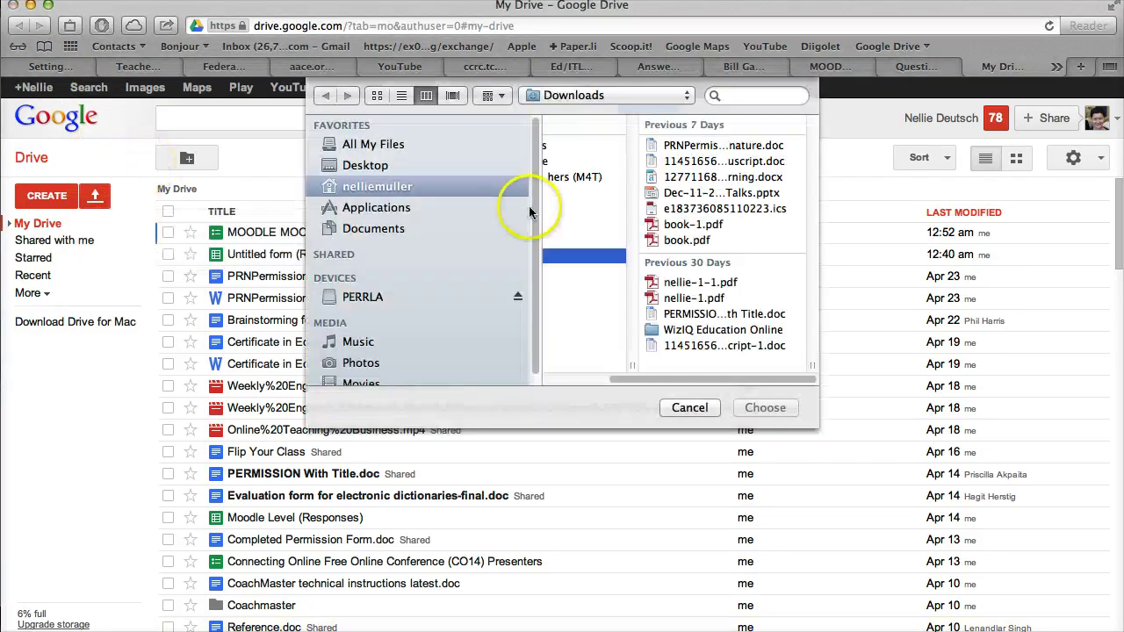
scroll(721, 219, "up", 5)
scroll(719, 260, "down", 20)
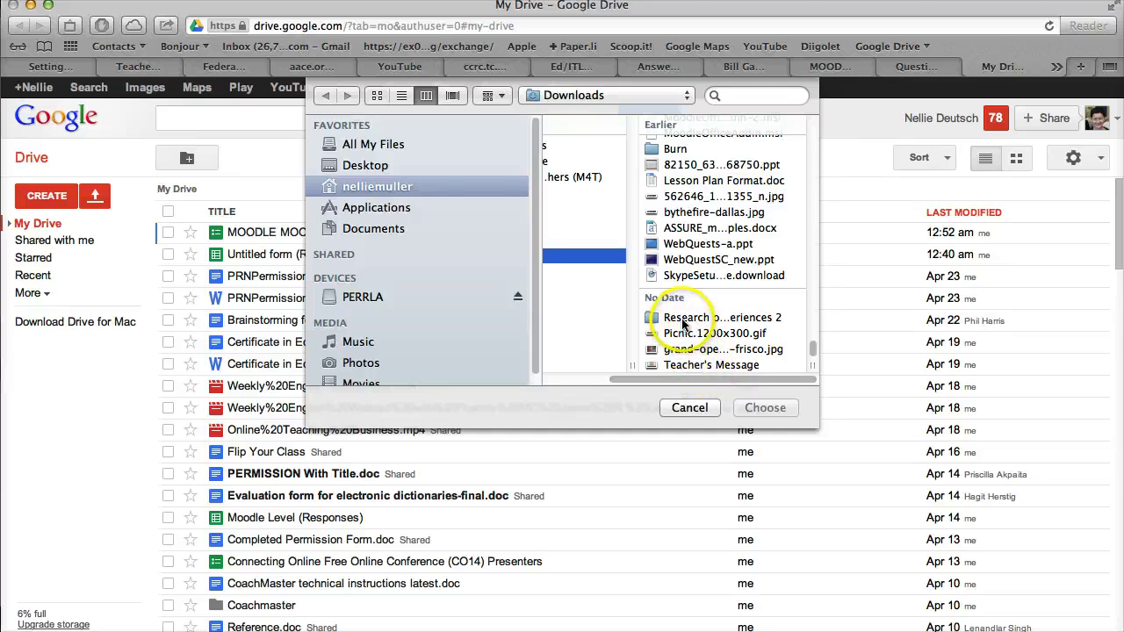
left_click_drag(680, 381, 622, 384)
left_click(572, 255)
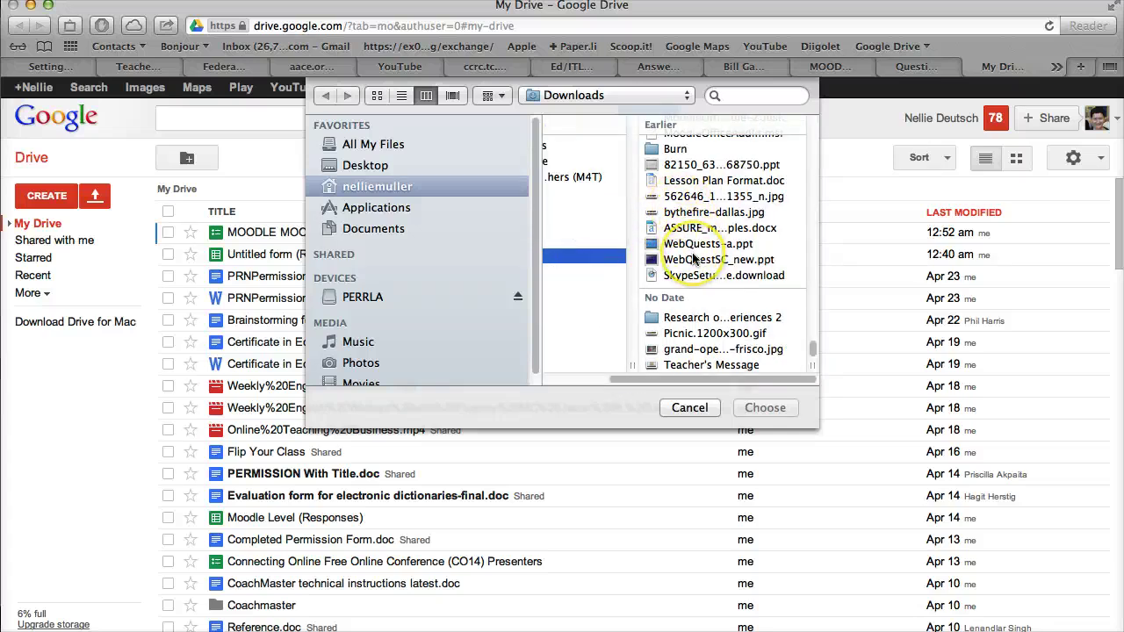
scroll(693, 260, "up", 5)
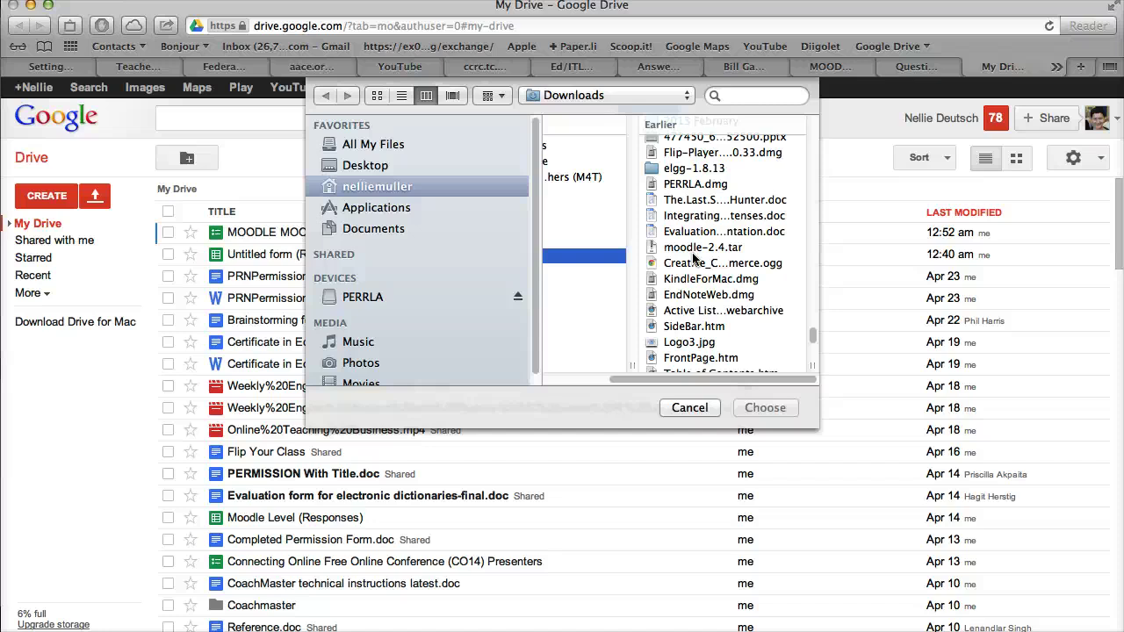
scroll(694, 258, "up", 10)
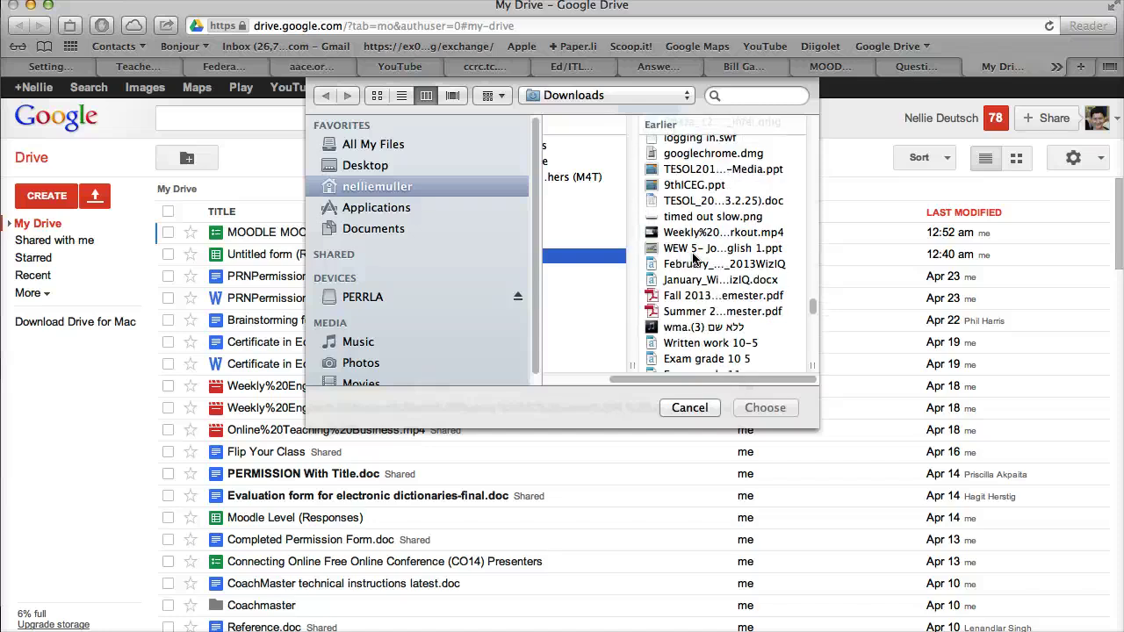
scroll(694, 257, "up", 10)
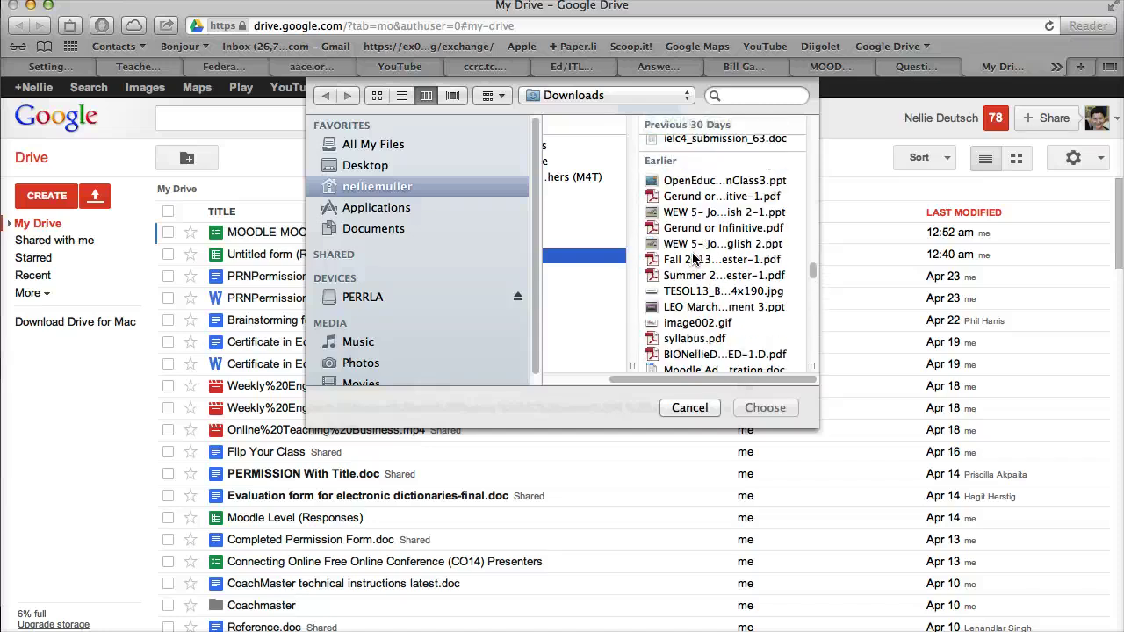
scroll(694, 257, "up", 3)
scroll(694, 257, "up", 15)
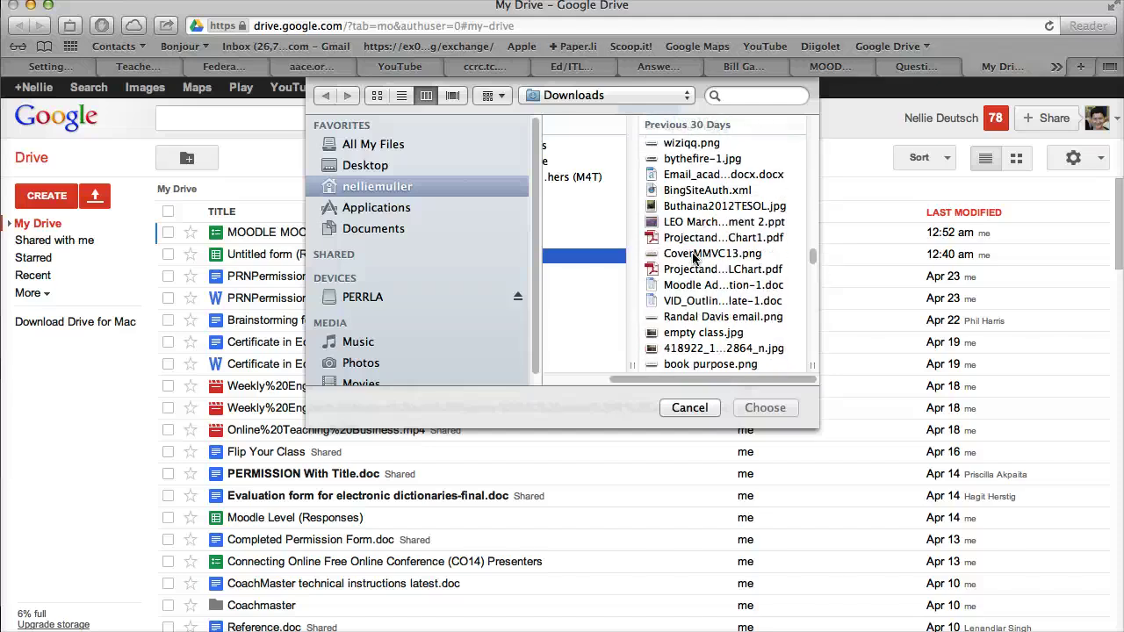
scroll(694, 257, "up", 1)
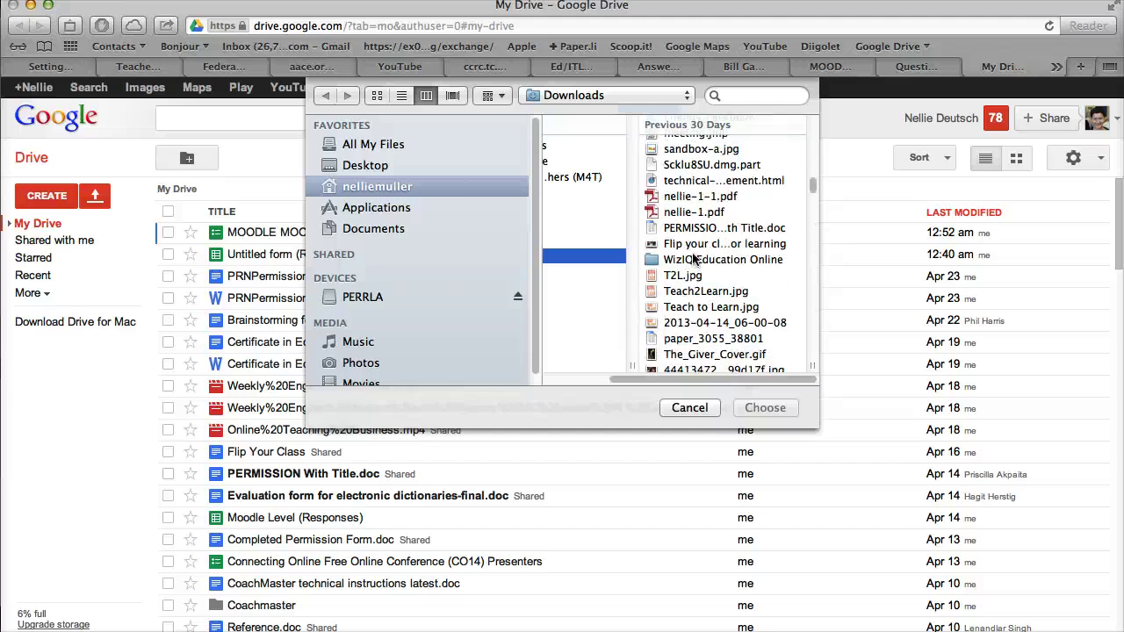
scroll(694, 257, "up", 20)
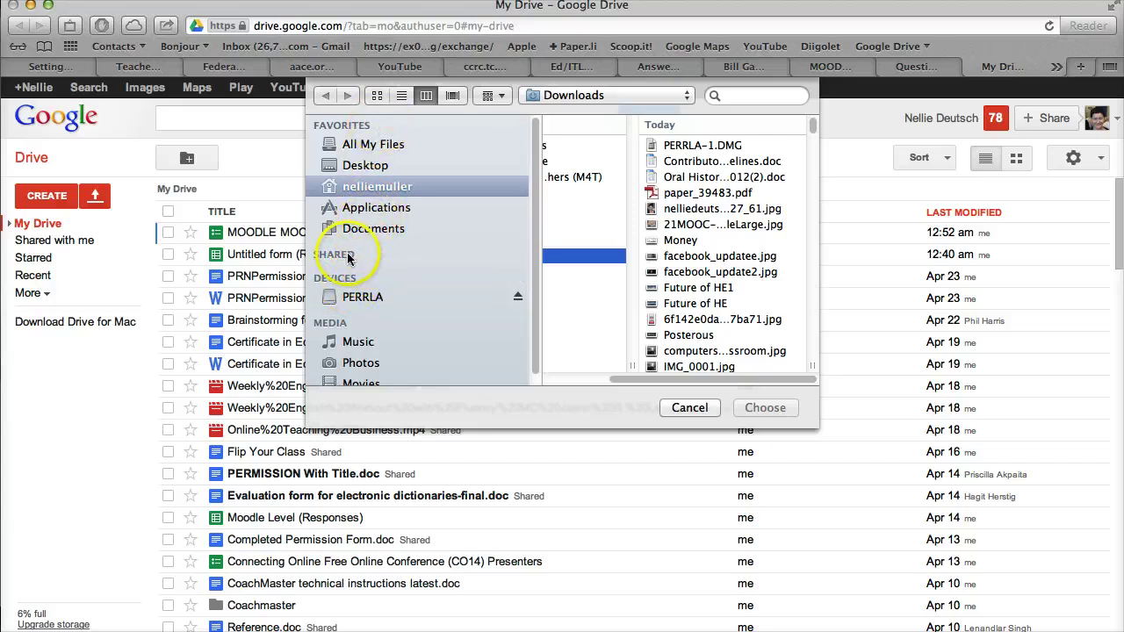
Step: Upload Weekly%20English%20Workout-2.mp4 and the Weekly English Workout file ending in 20MC.mp4 from the undated group of All My Files
left_click(396, 145)
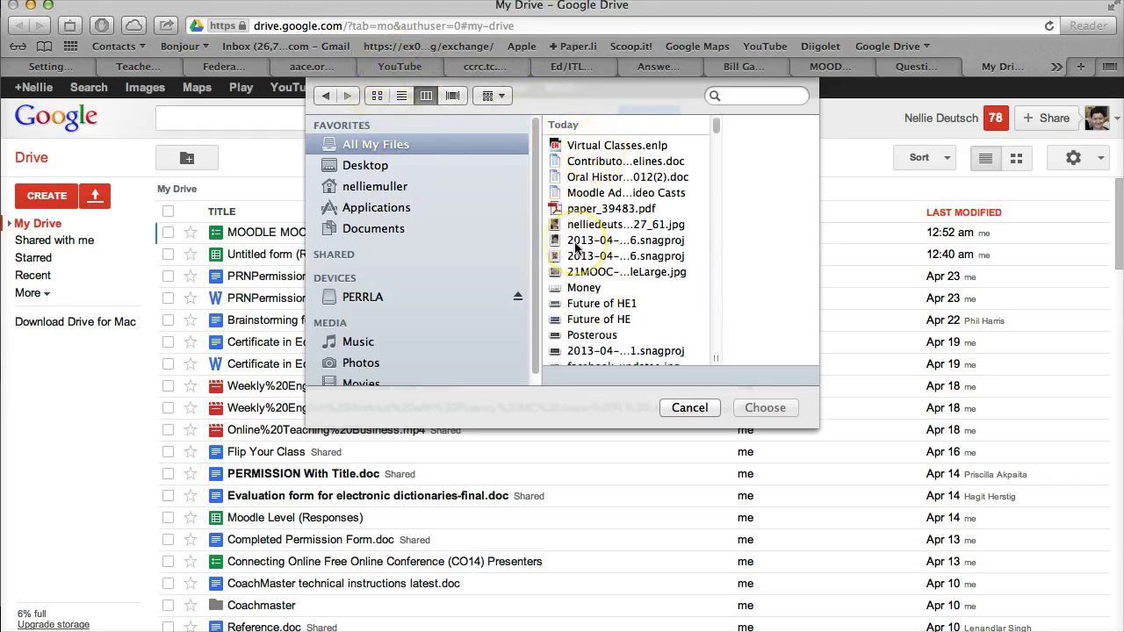
scroll(575, 249, "down", 5)
scroll(574, 242, "down", 10)
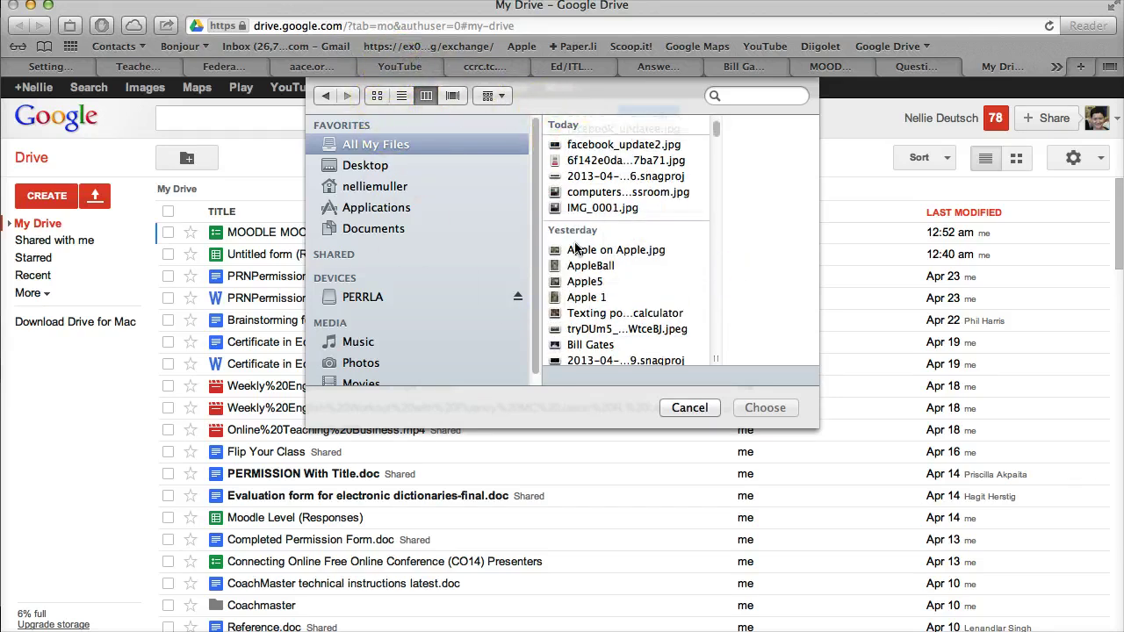
scroll(576, 248, "down", 8)
scroll(575, 249, "down", 4)
scroll(576, 249, "down", 15)
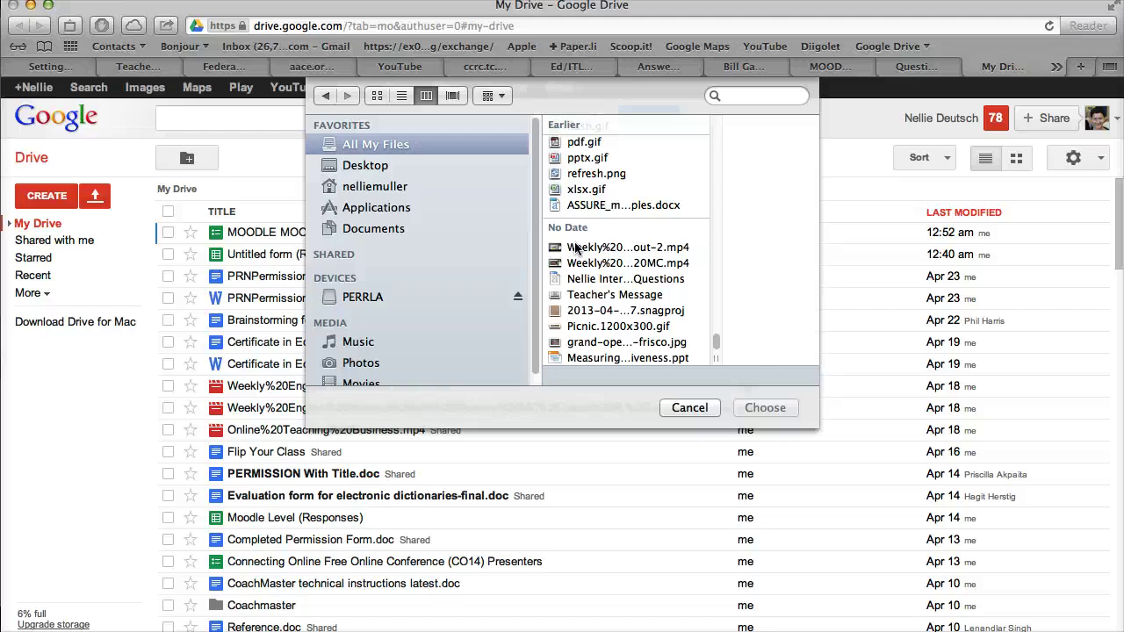
left_click(572, 248)
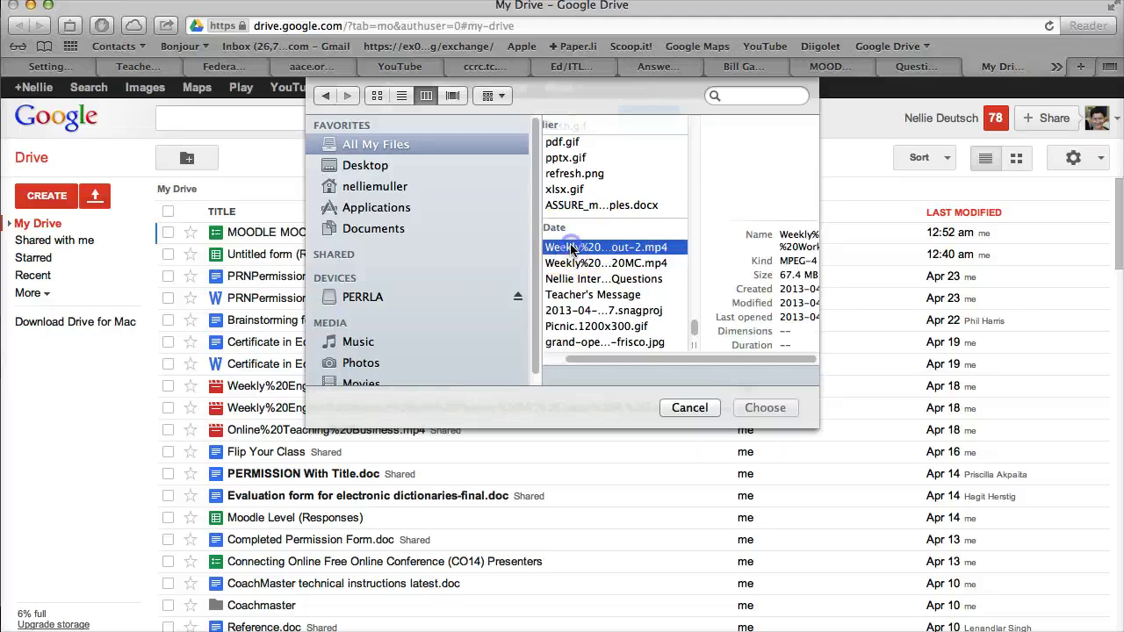
left_click_drag(684, 363, 567, 360)
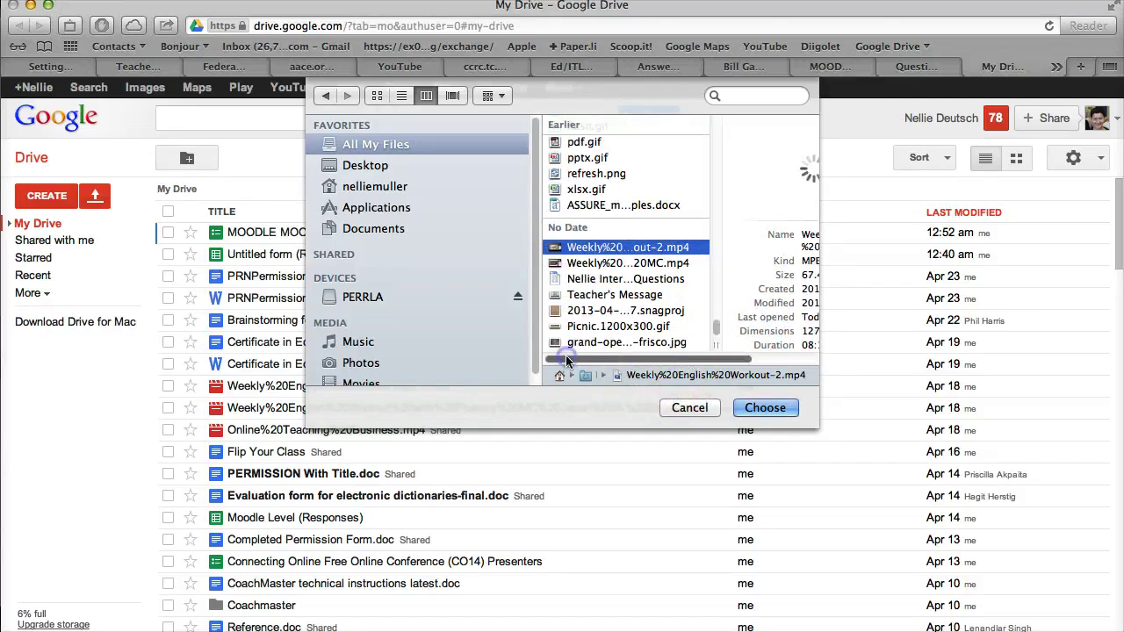
left_click(619, 264, "shift")
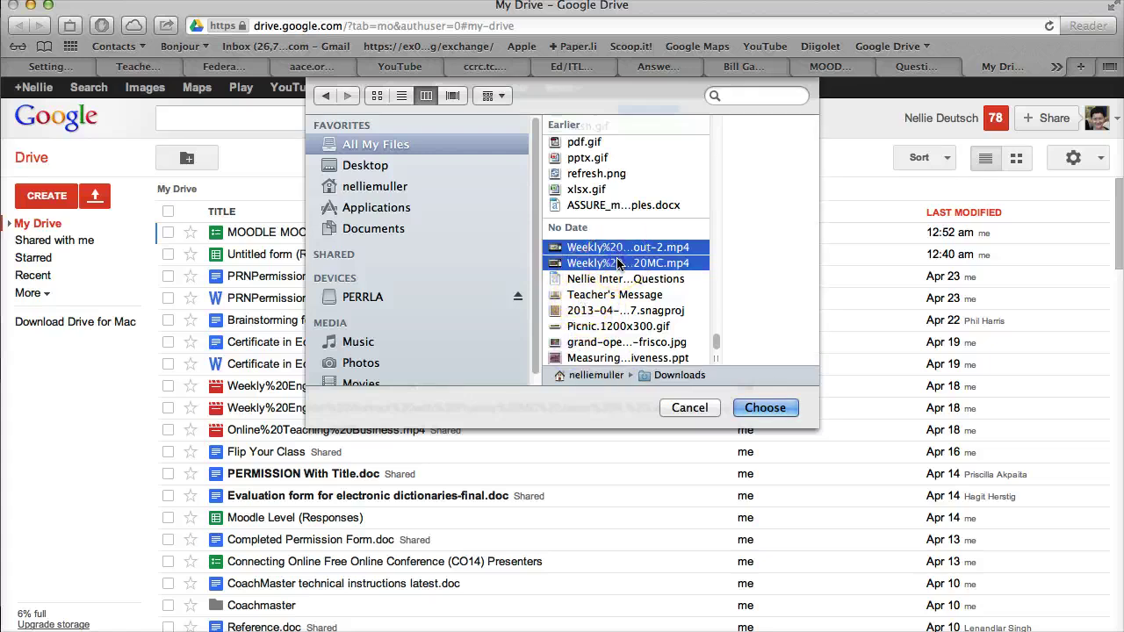
left_click(771, 407)
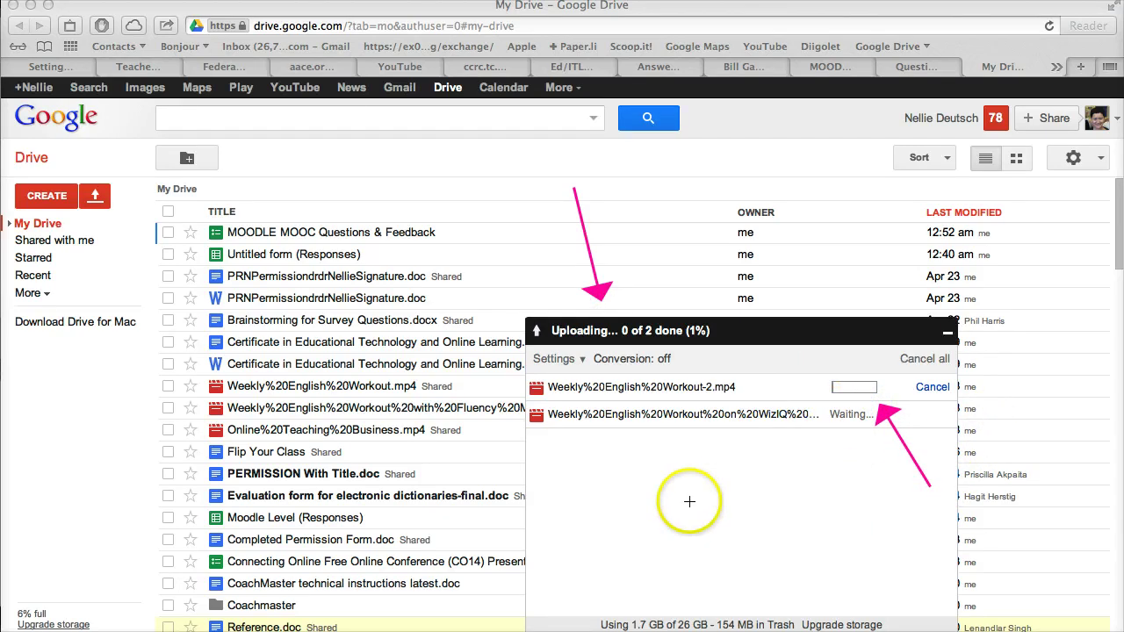
left_click_drag(549, 477, 585, 438)
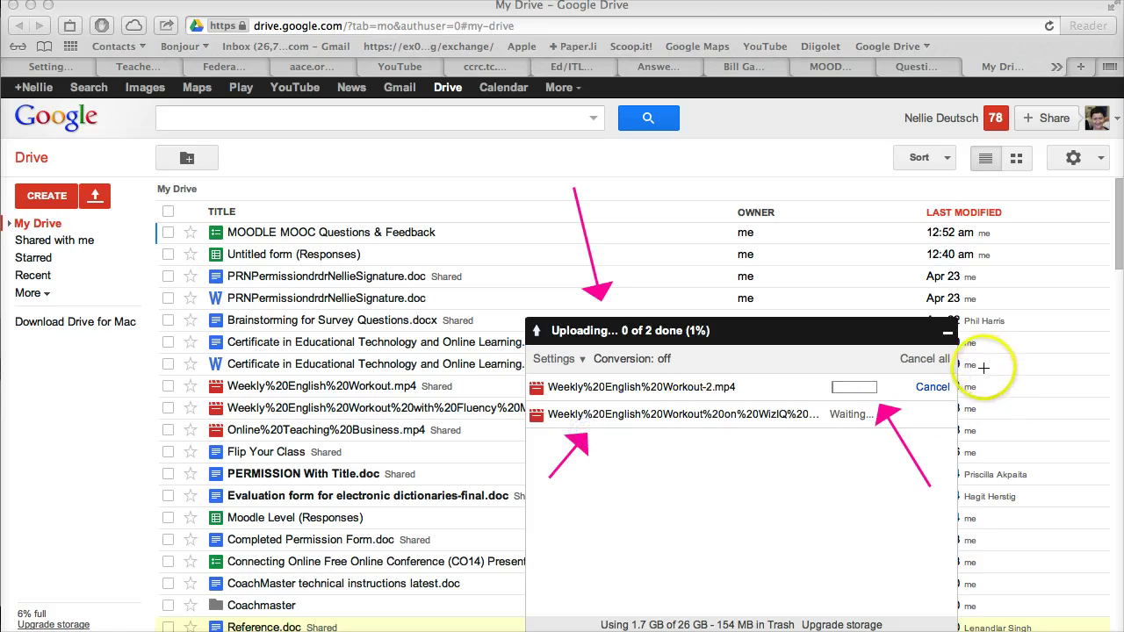